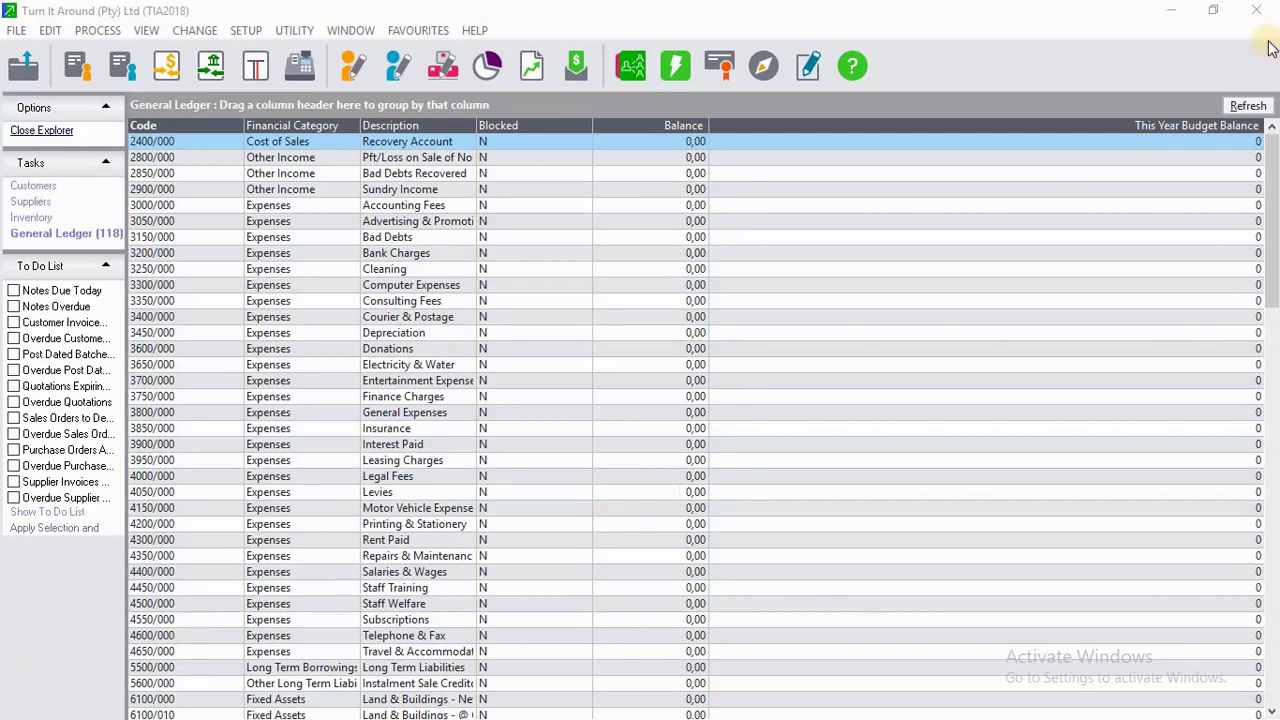
# Restore down the Pastel window so the customer accounts tutorial document shows beside it.
pyautogui.click(1220, 16)
# Read the three customers' details in the Word tutorial table, then return to the Pastel ledger.
pyautogui.click(1107, 182)
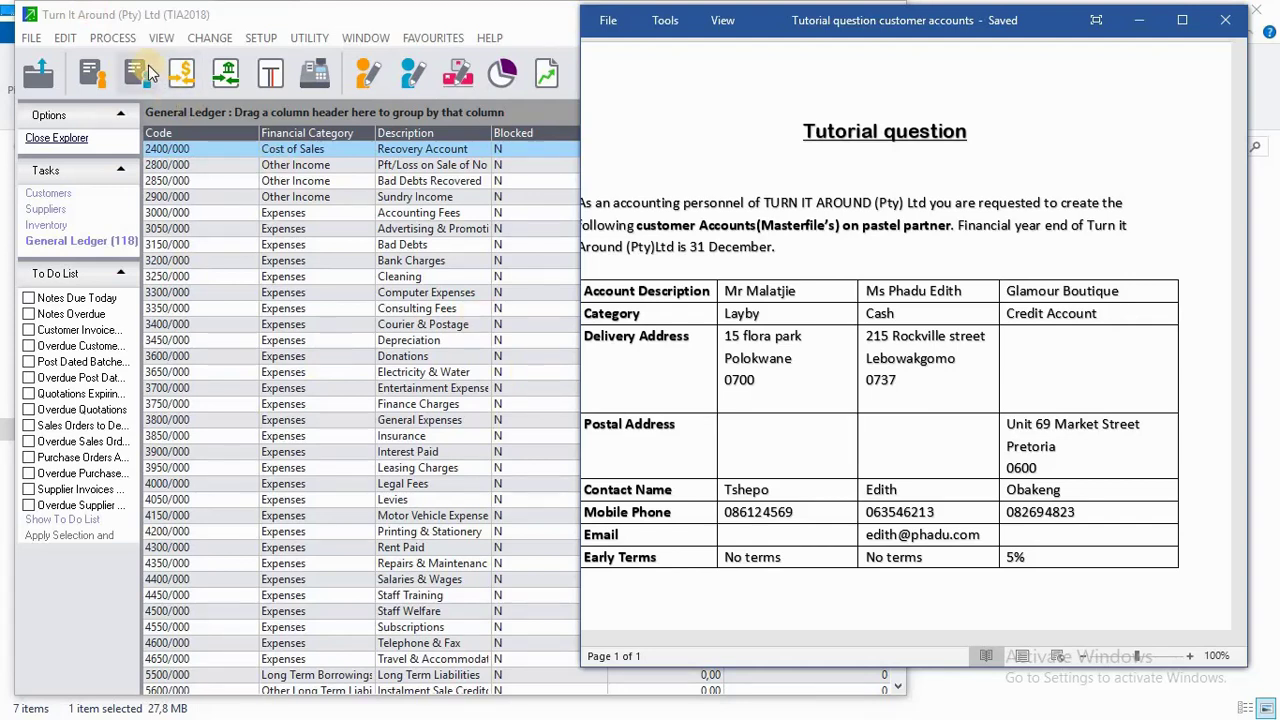
pyautogui.click(92, 42)
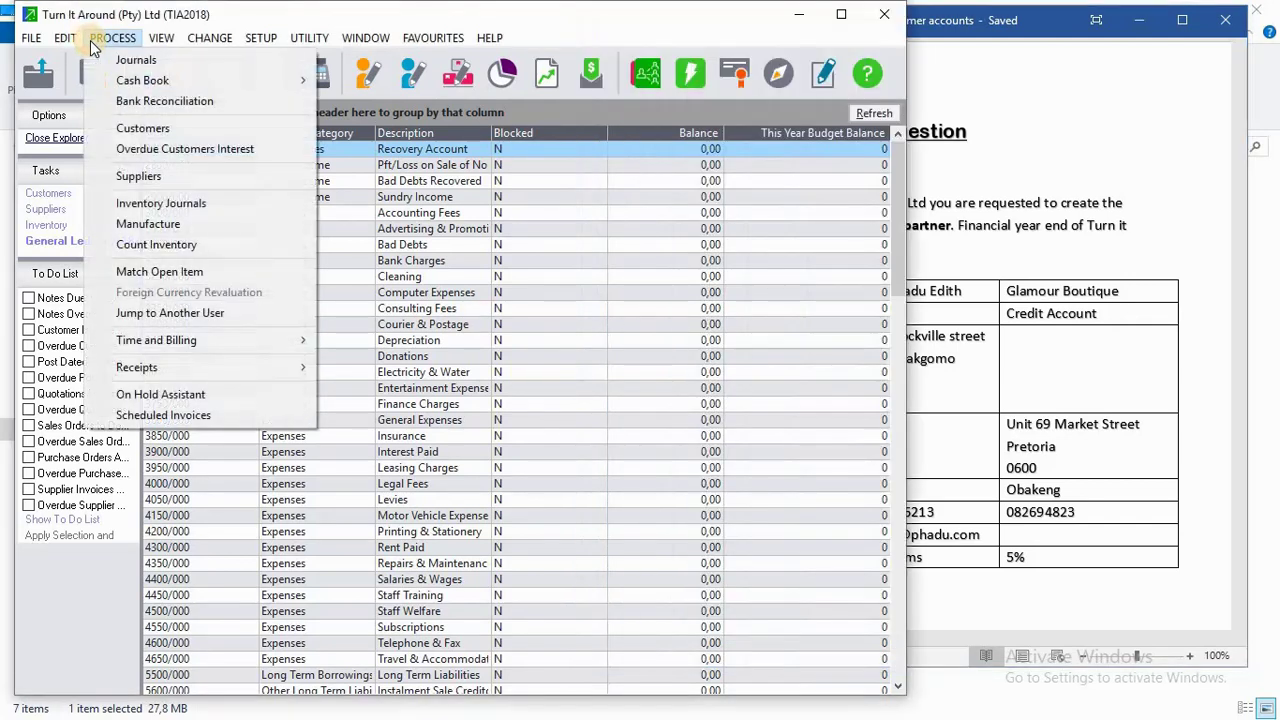
# Open Edit > Customers > Accounts and maximize the Pastel window.
pyautogui.moveTo(70, 45)
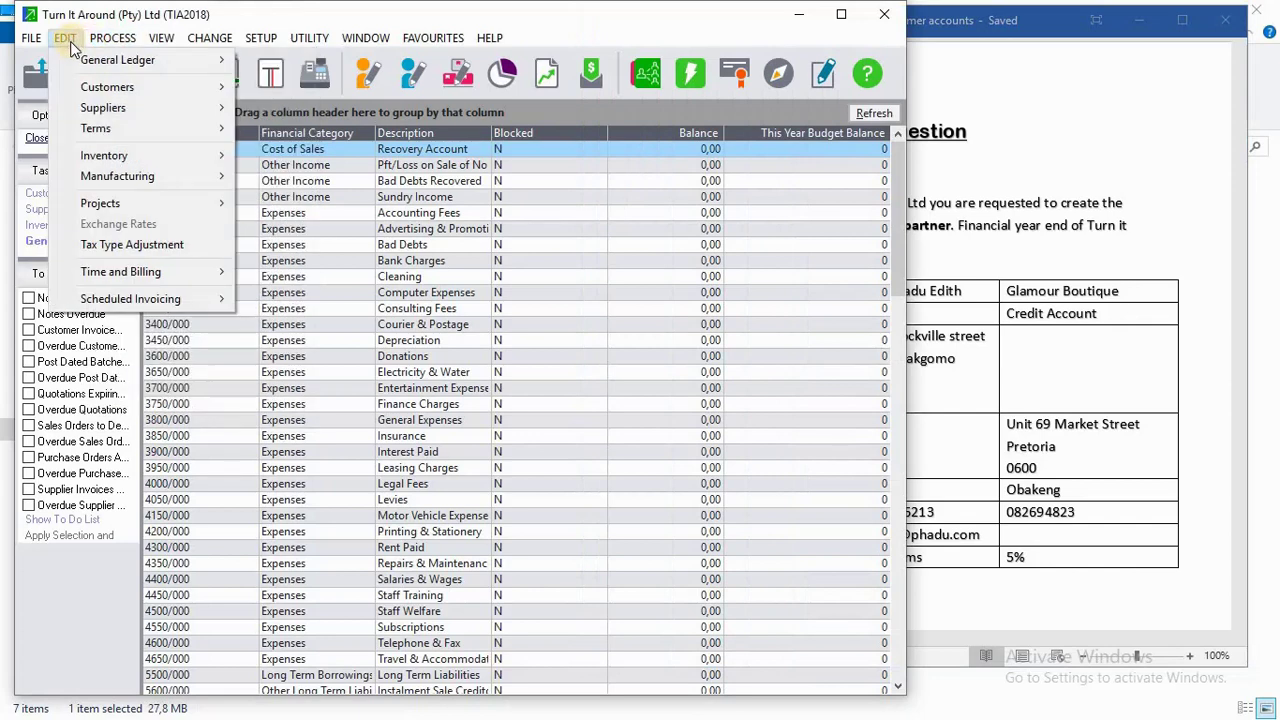
pyautogui.moveTo(103, 97)
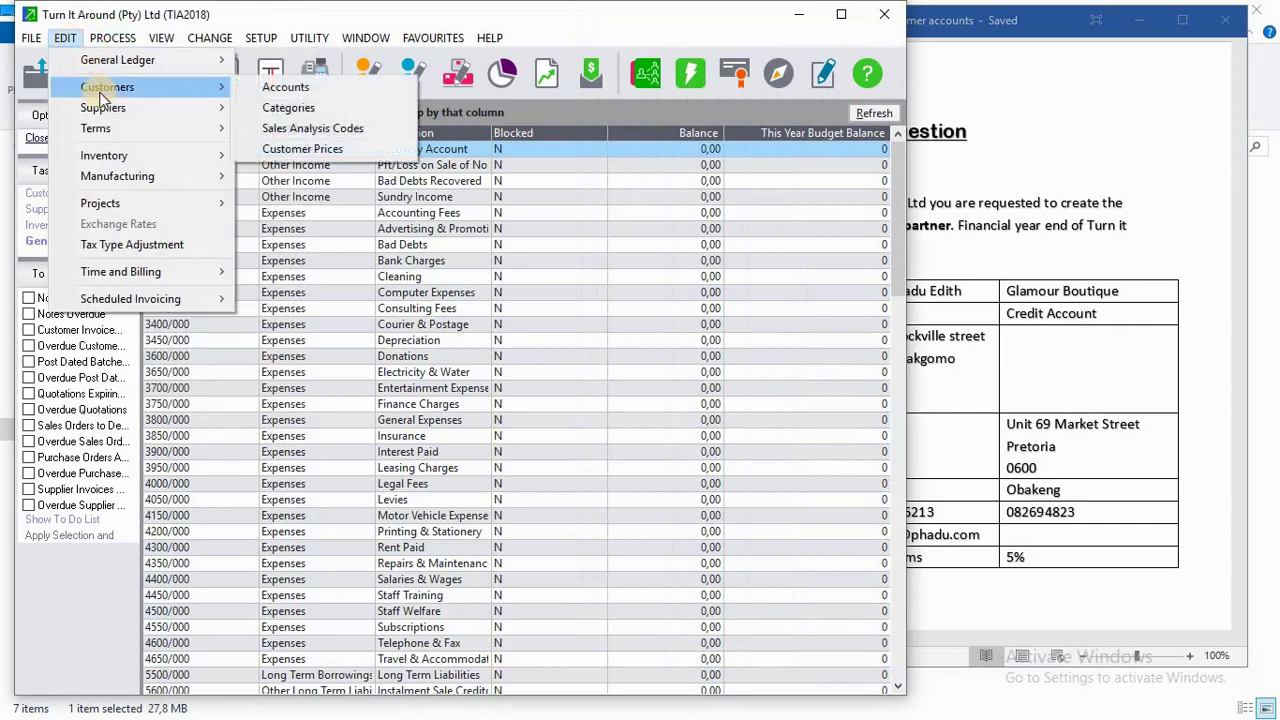
pyautogui.click(279, 86)
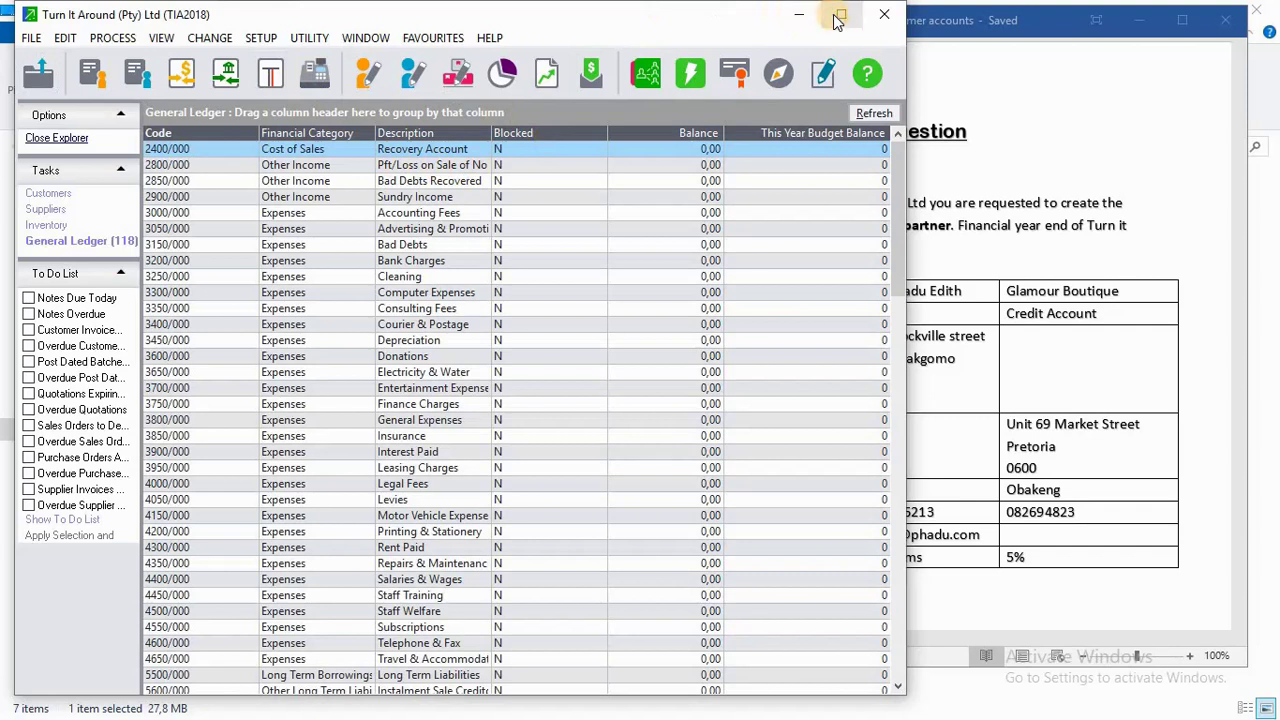
pyautogui.click(840, 18)
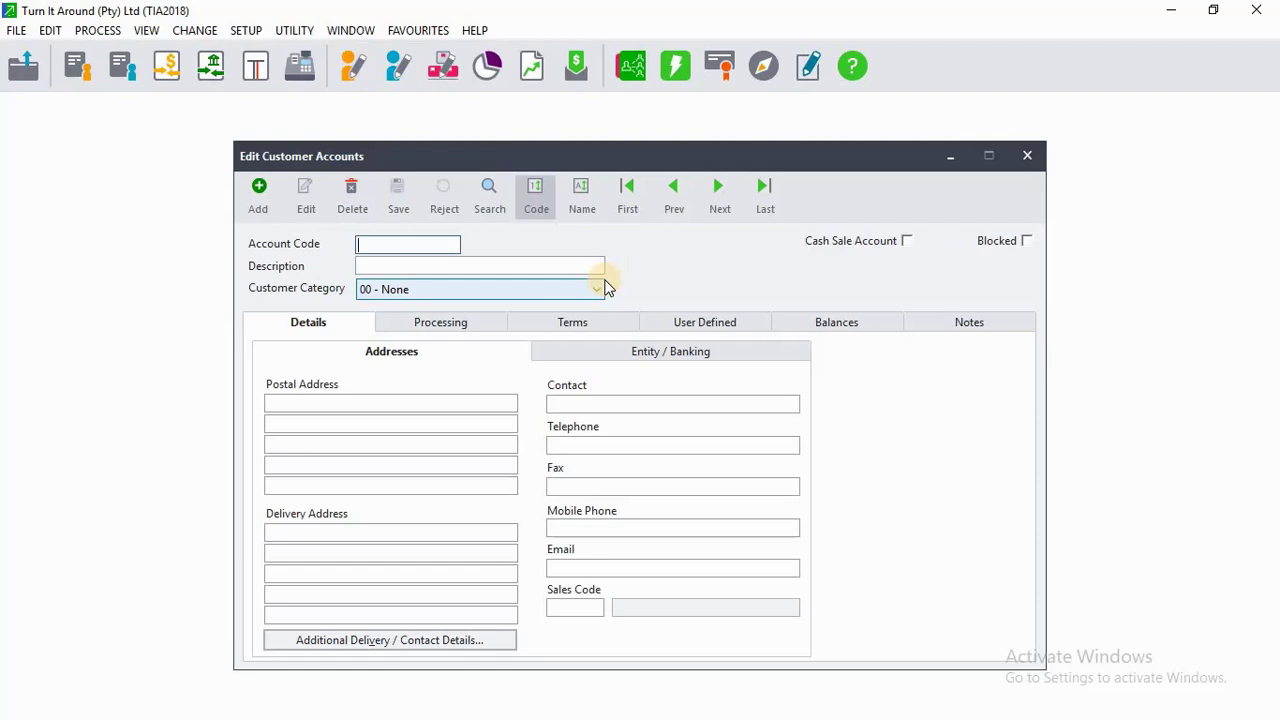
# Enter the first customer's account code and name as description, with category 3 - Laybuy.
pyautogui.write('MAL')
pyautogui.write('001')
pyautogui.click(460, 265)
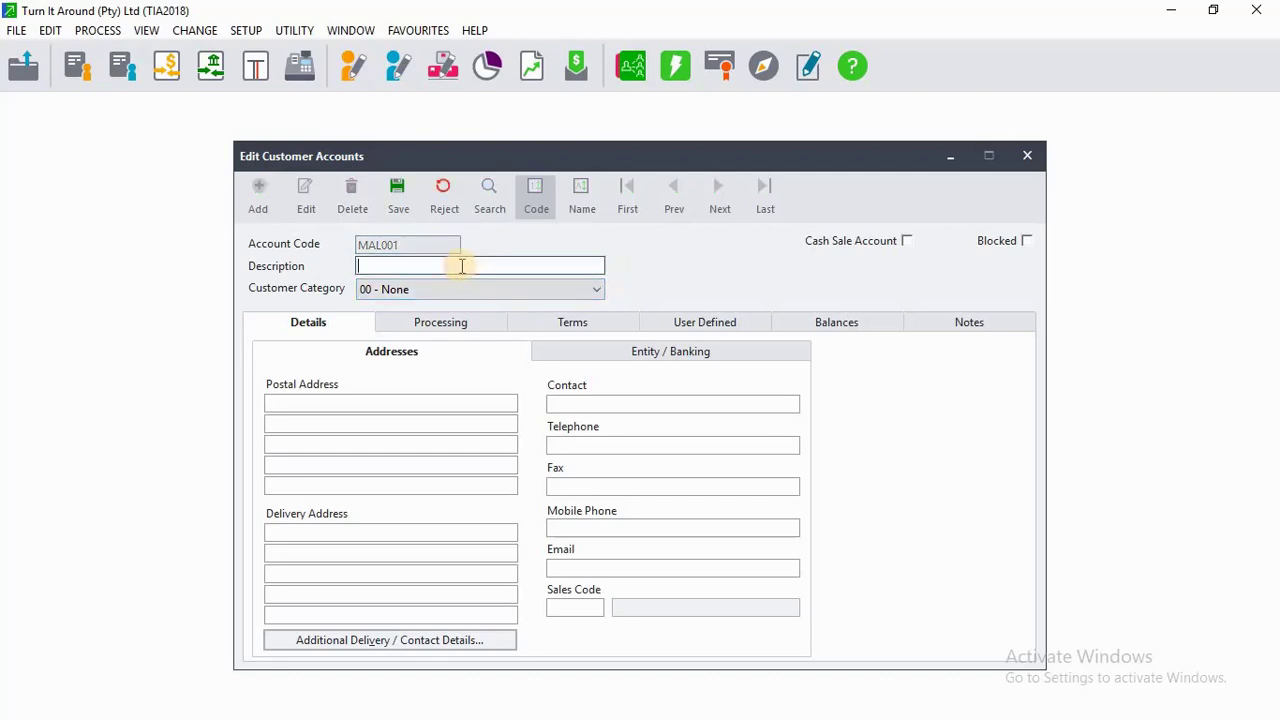
pyautogui.write('Mr Malatji')
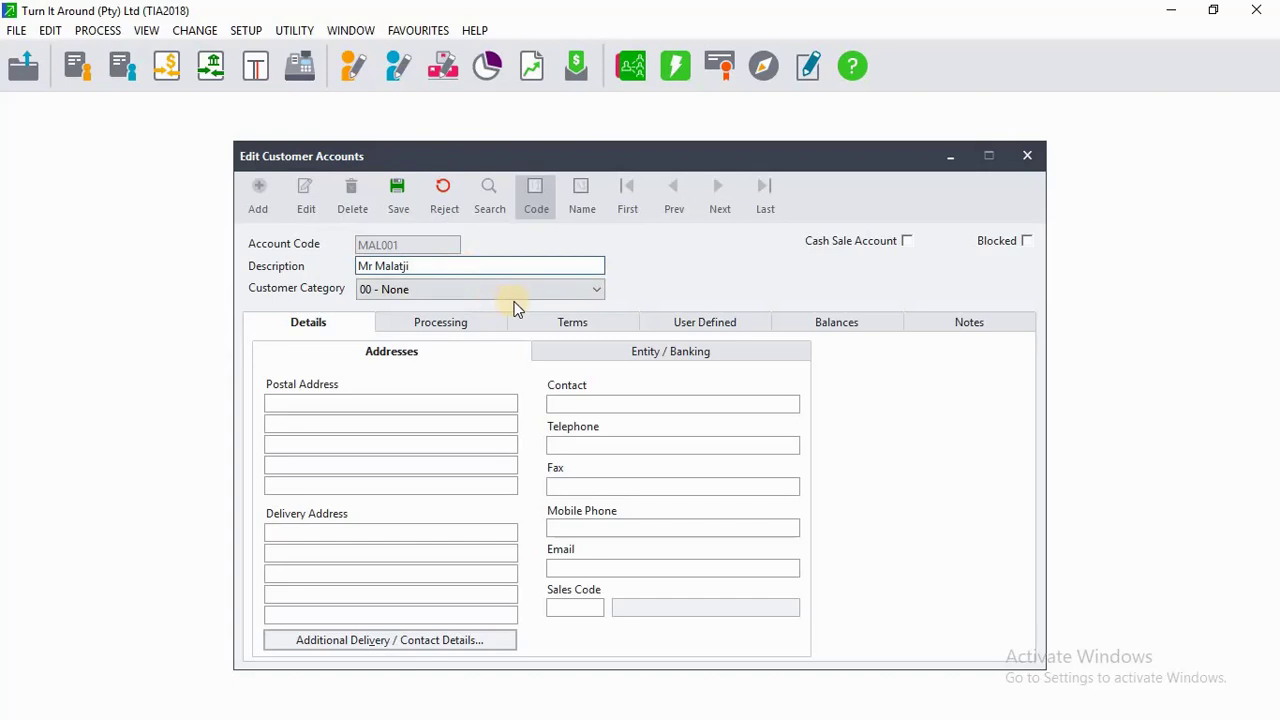
pyautogui.write('e')
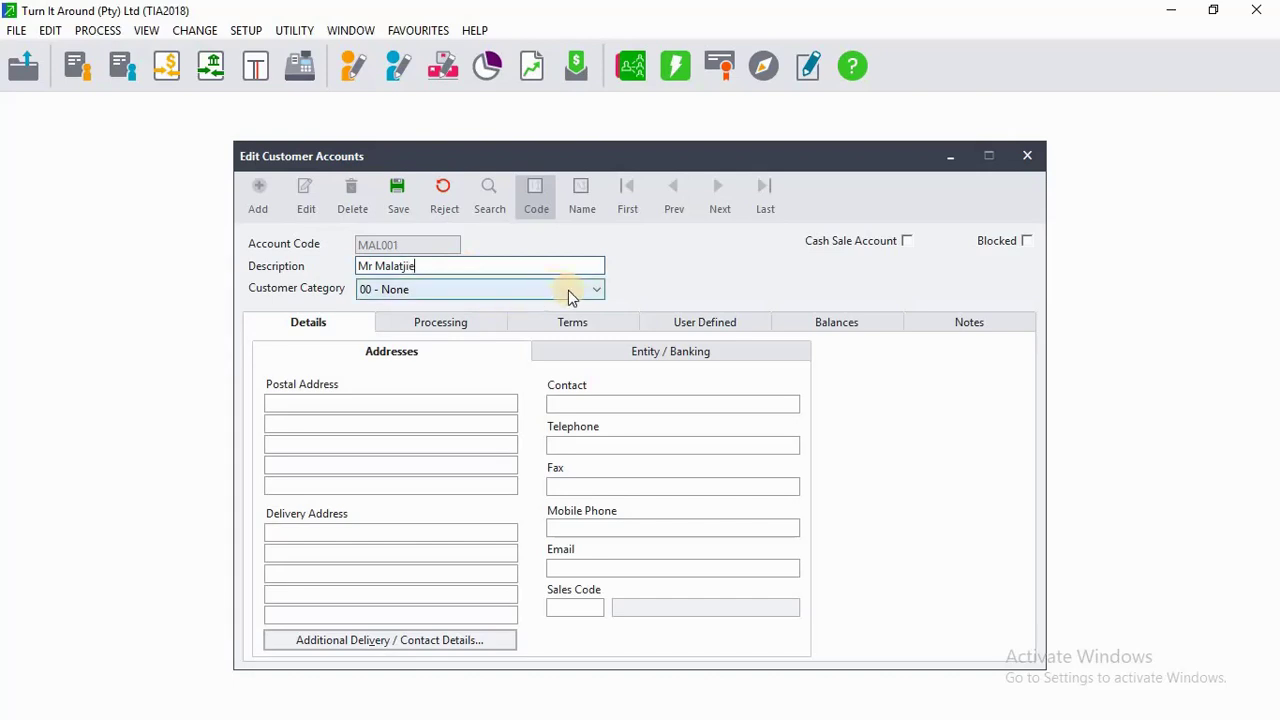
pyautogui.click(569, 291)
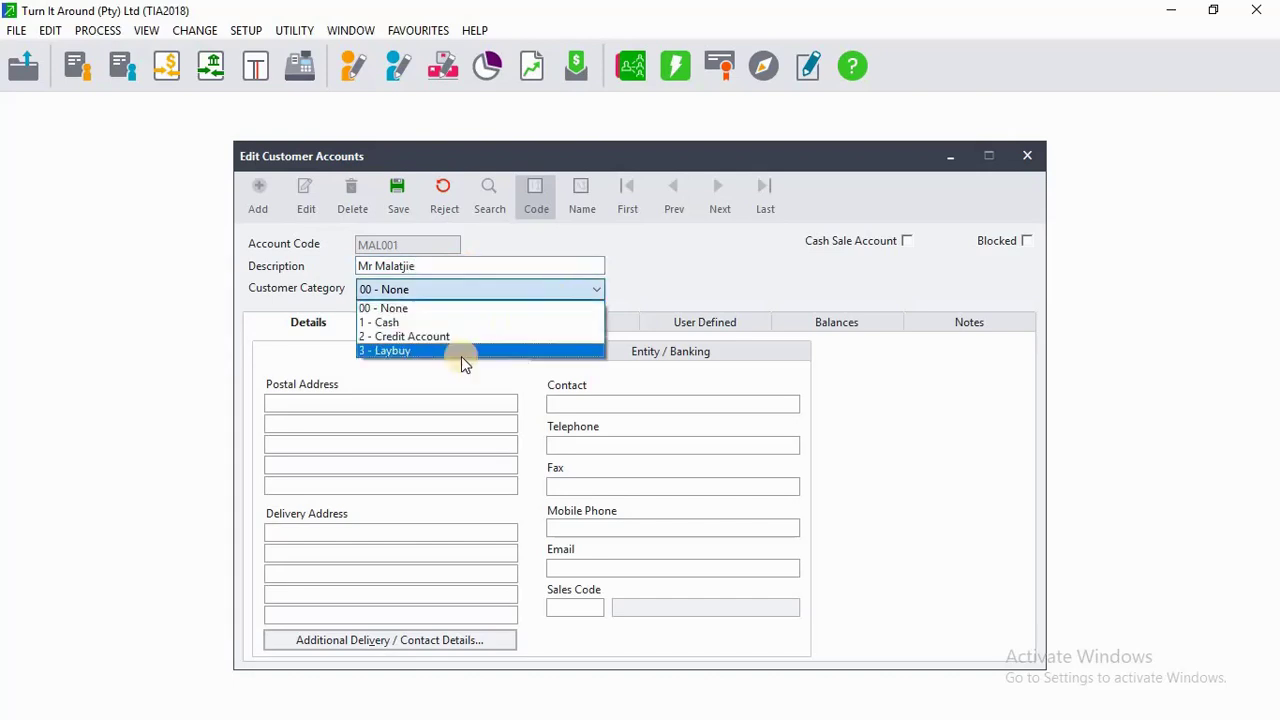
pyautogui.click(424, 351)
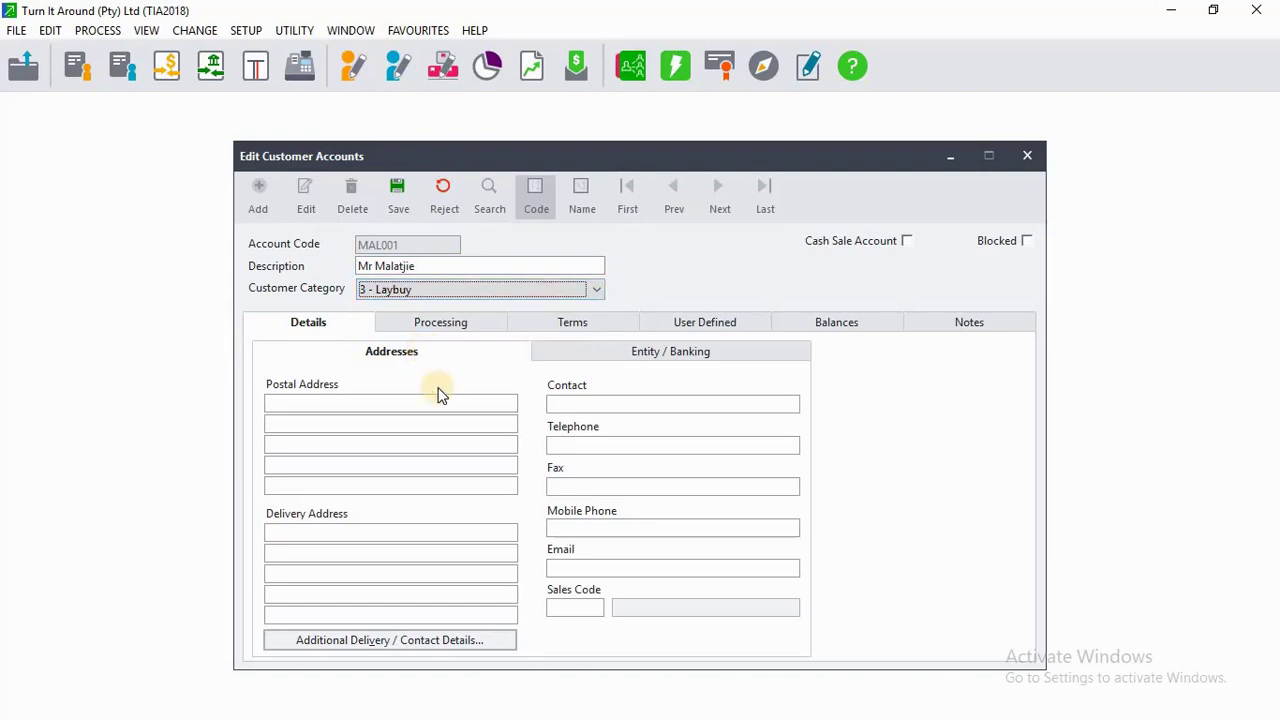
pyautogui.click(622, 405)
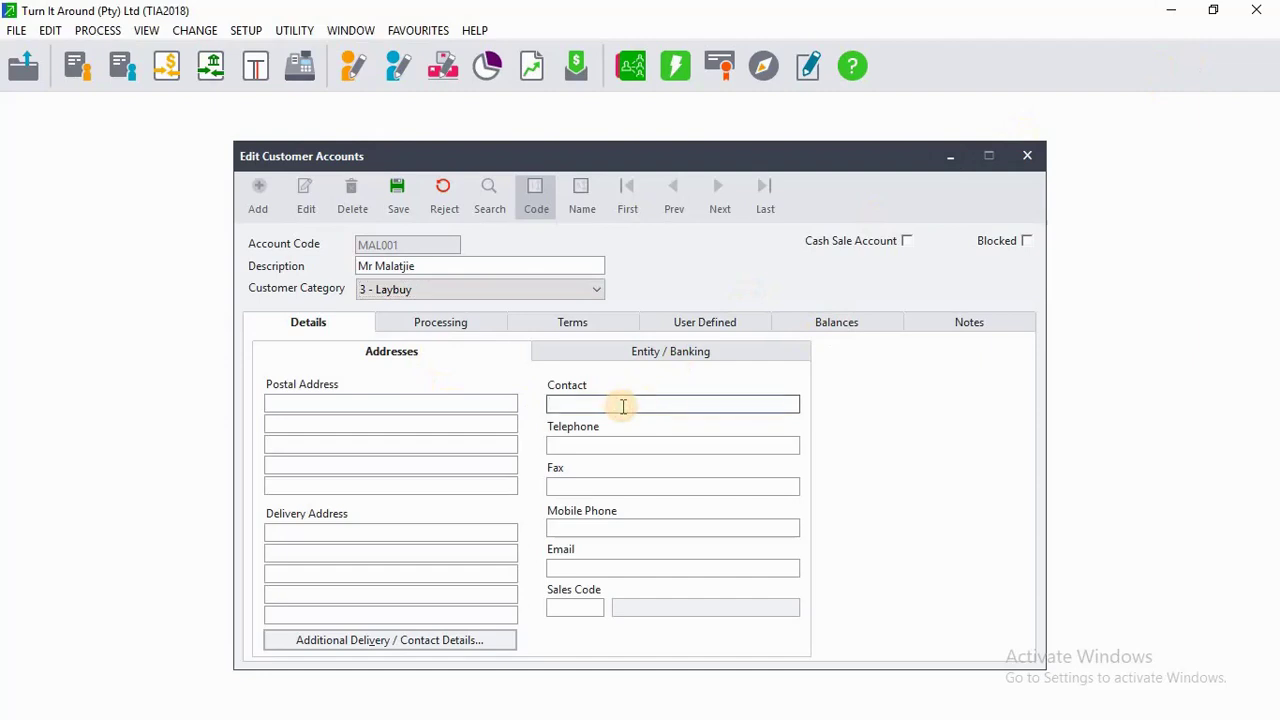
# Enter the customer's contact name, correcting a mistyped last letter.
pyautogui.write('Tshepi')
pyautogui.press('BackSpace')
pyautogui.write('o')
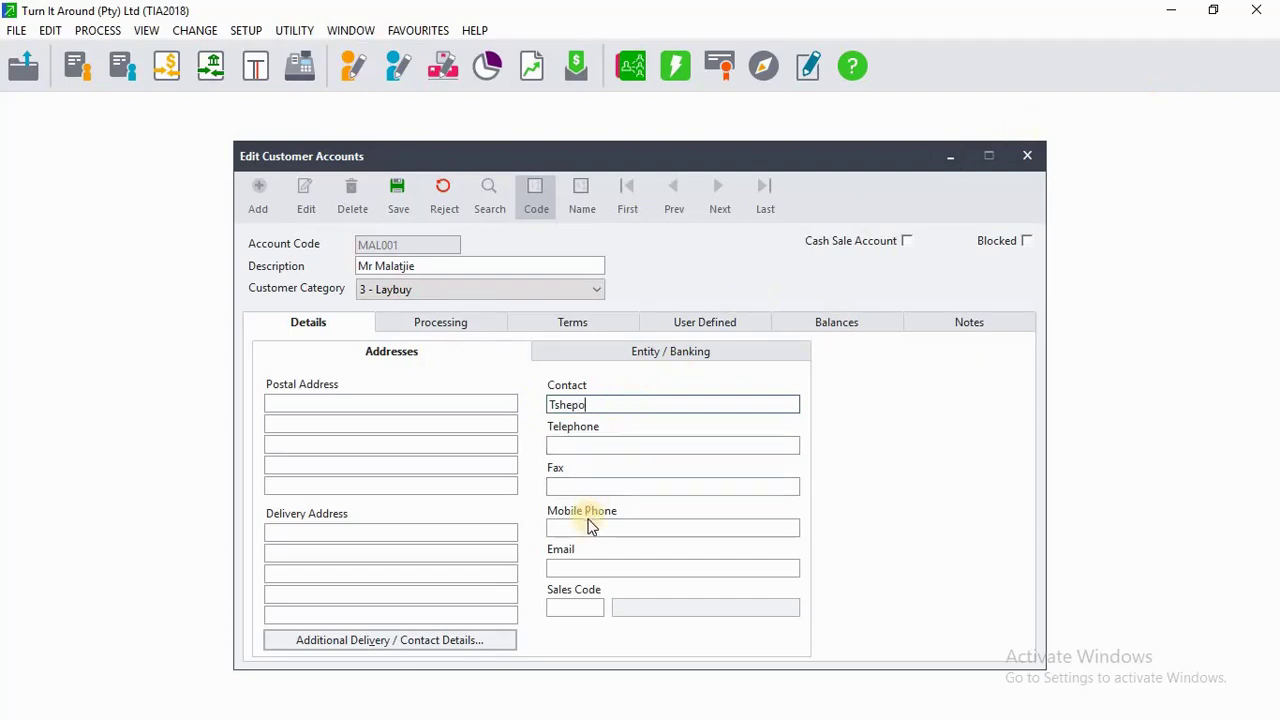
# Enter the customer's mobile phone number, checking it against the tutorial table.
pyautogui.click(590, 527)
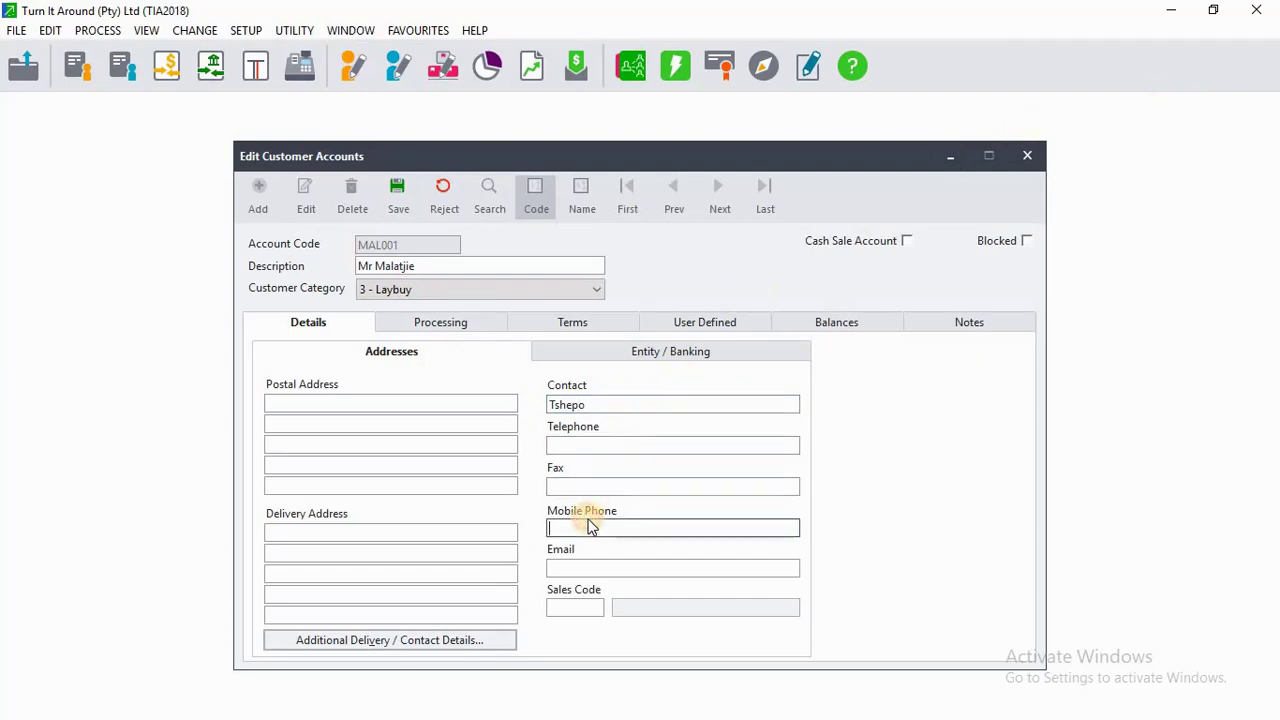
pyautogui.click(1222, 9)
pyautogui.click(1100, 215)
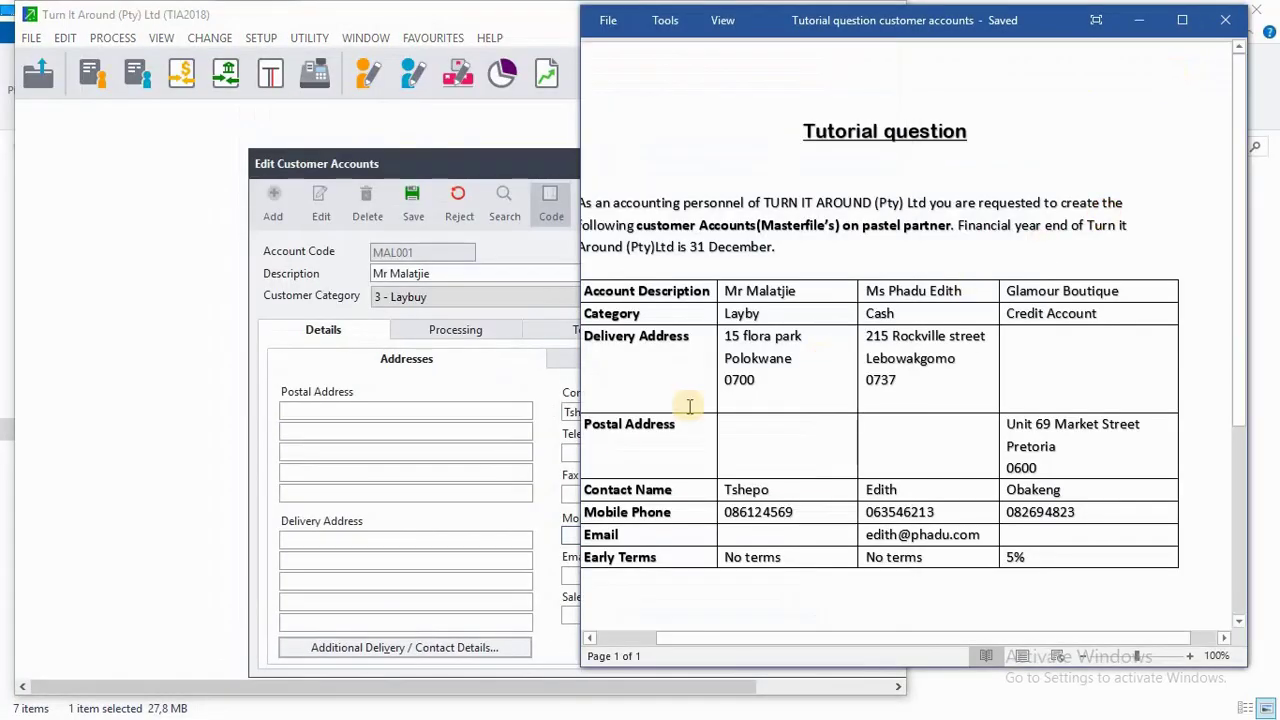
pyautogui.click(566, 535)
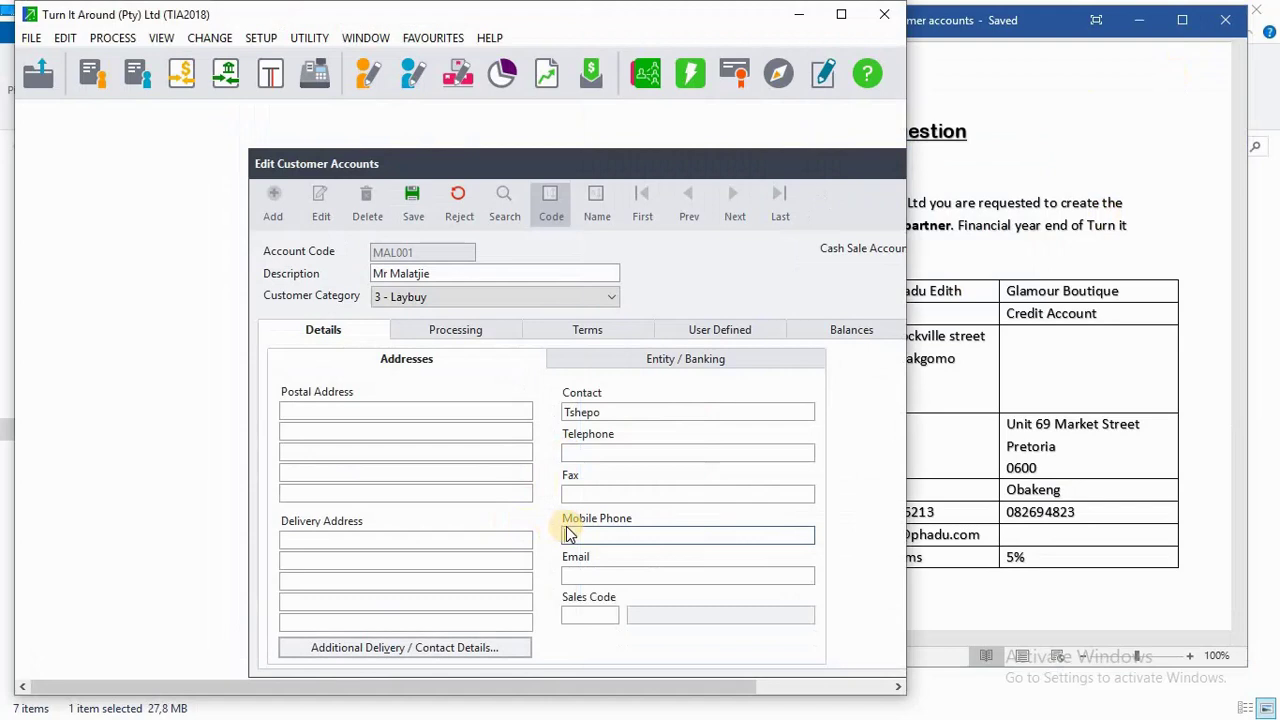
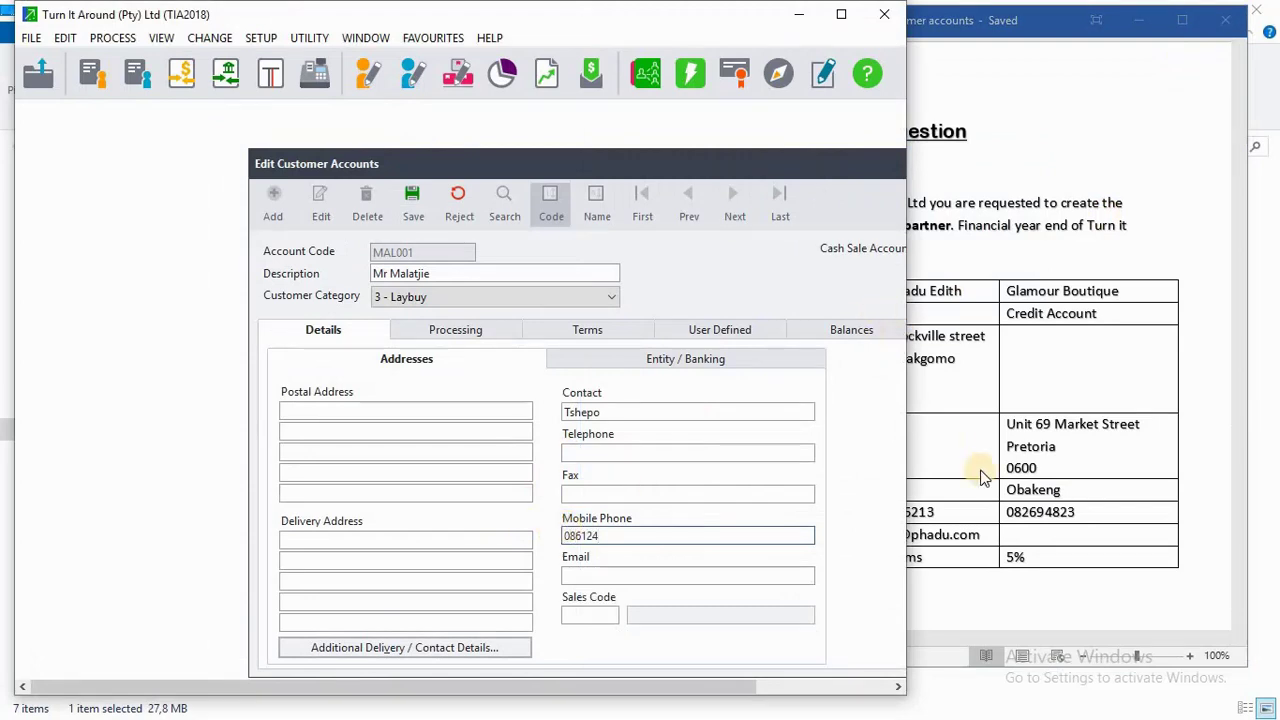
pyautogui.click(980, 472)
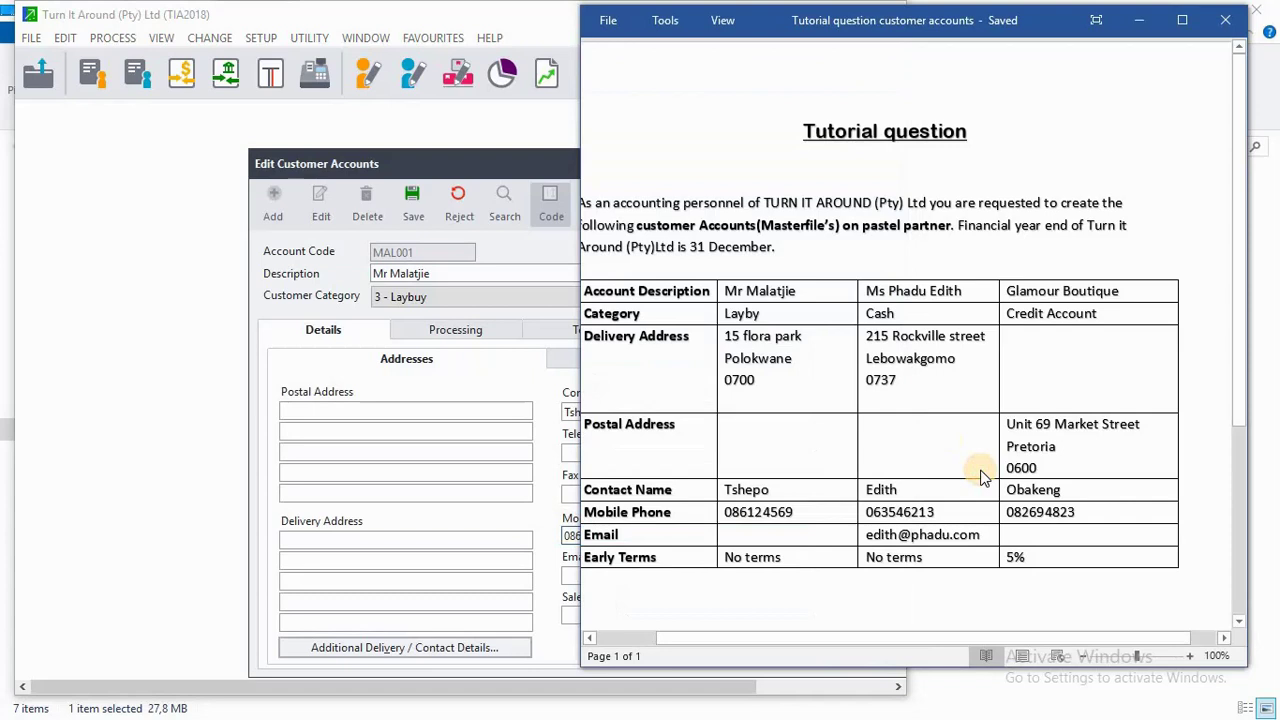
pyautogui.click(545, 585)
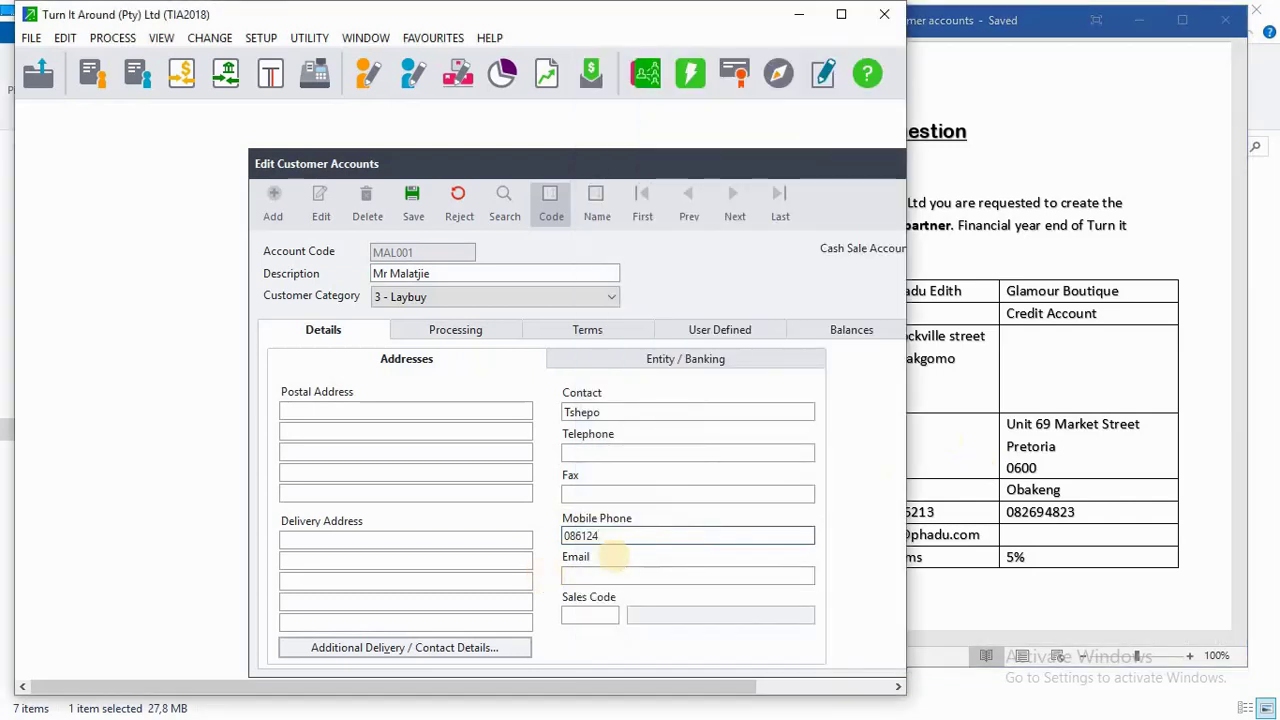
pyautogui.write('569')
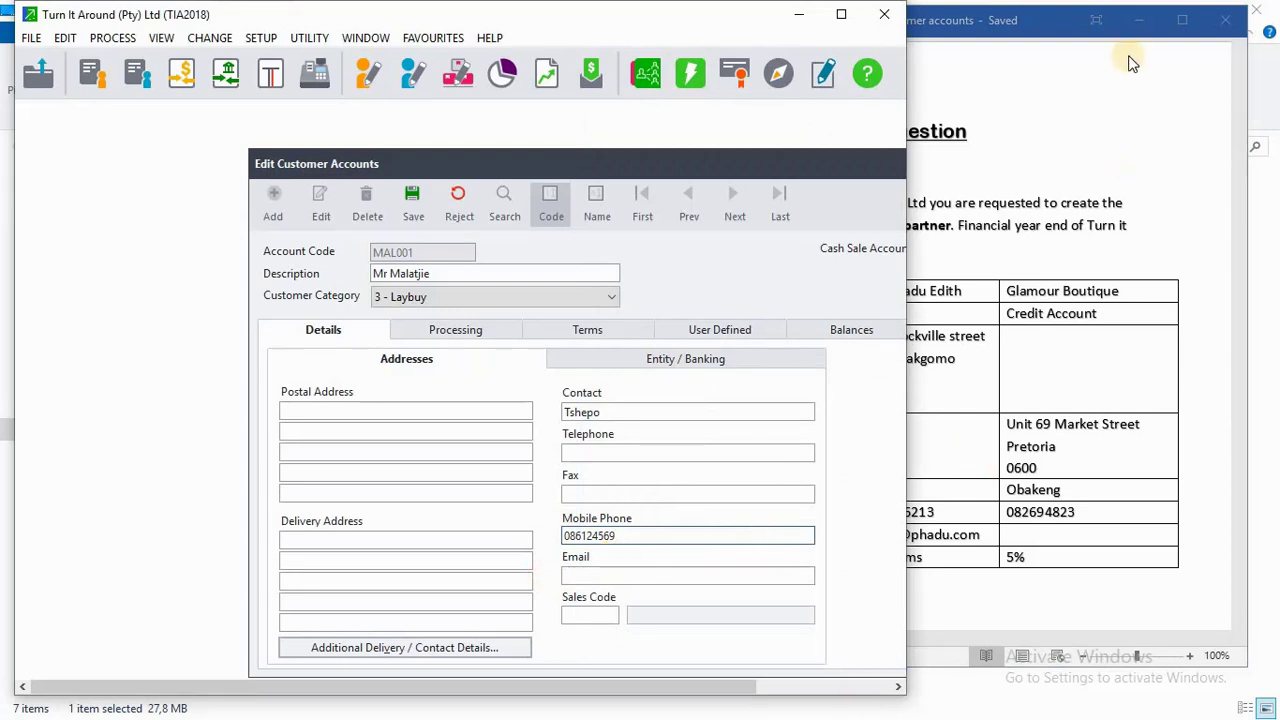
pyautogui.moveTo(1057, 18); pyautogui.dragTo(1148, 14)
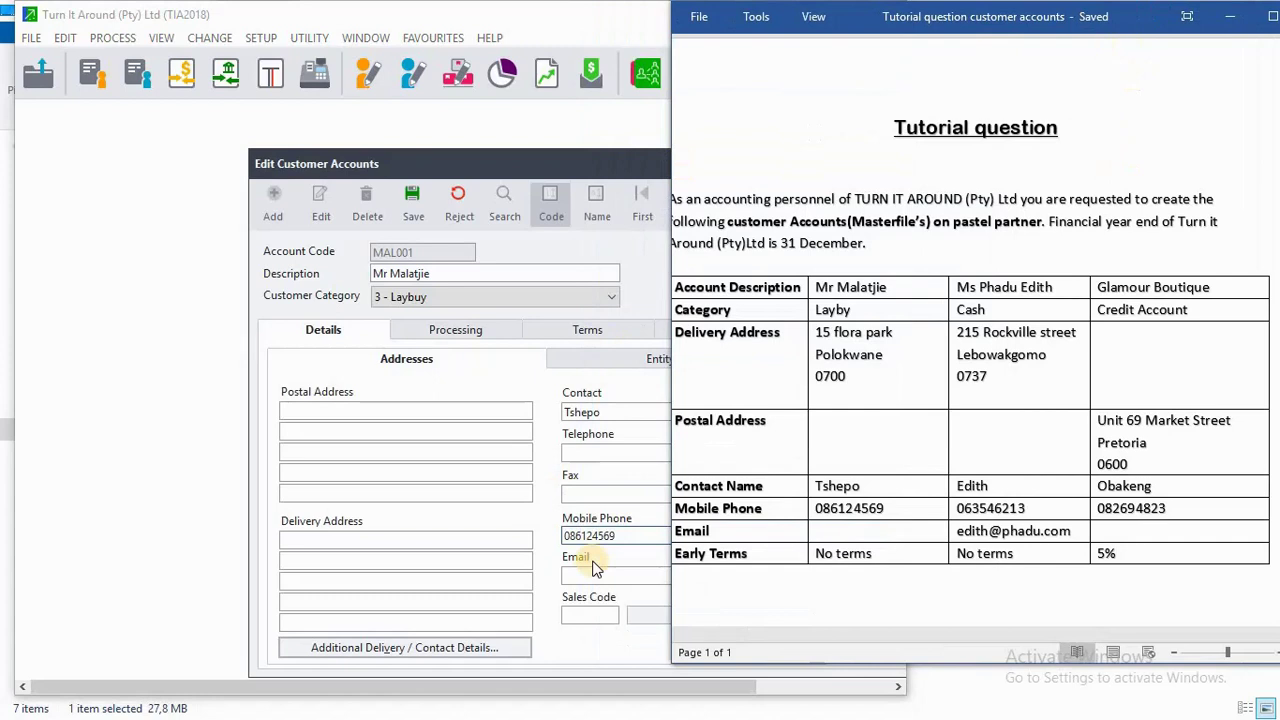
# Enter the street, town and postal code on the three delivery address lines from the tutorial.
pyautogui.click(349, 541)
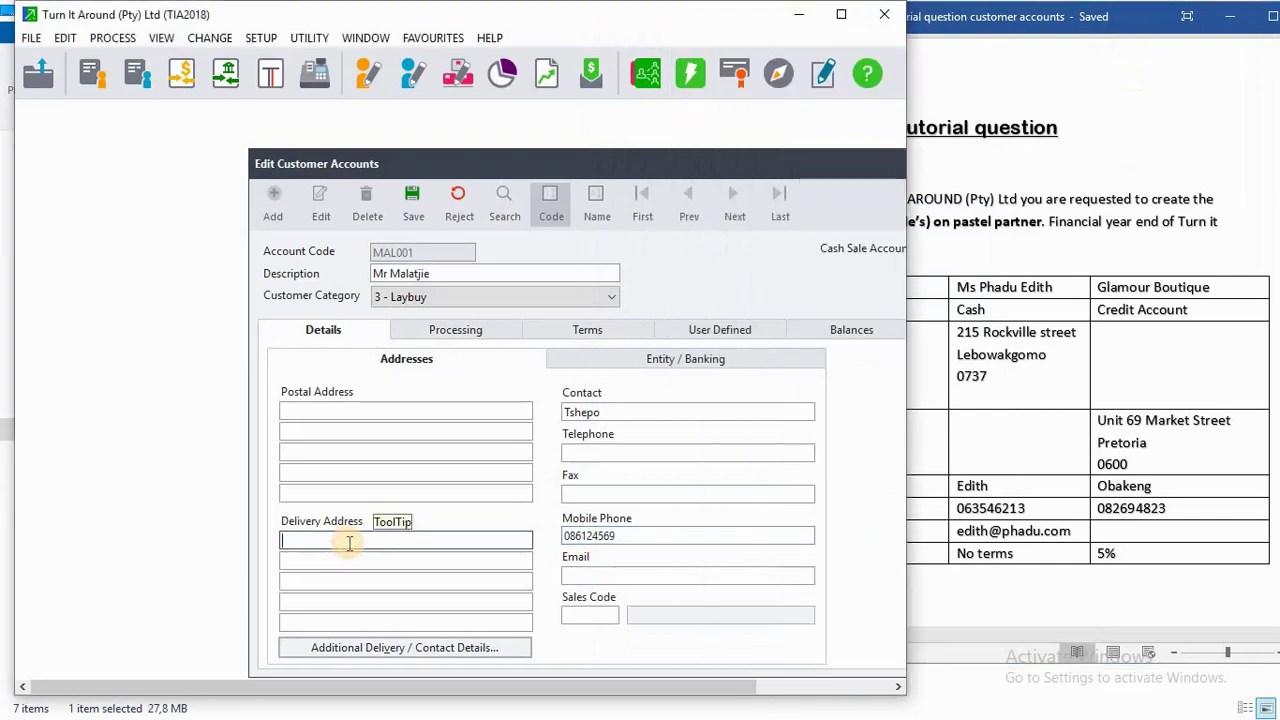
pyautogui.click(1000, 608)
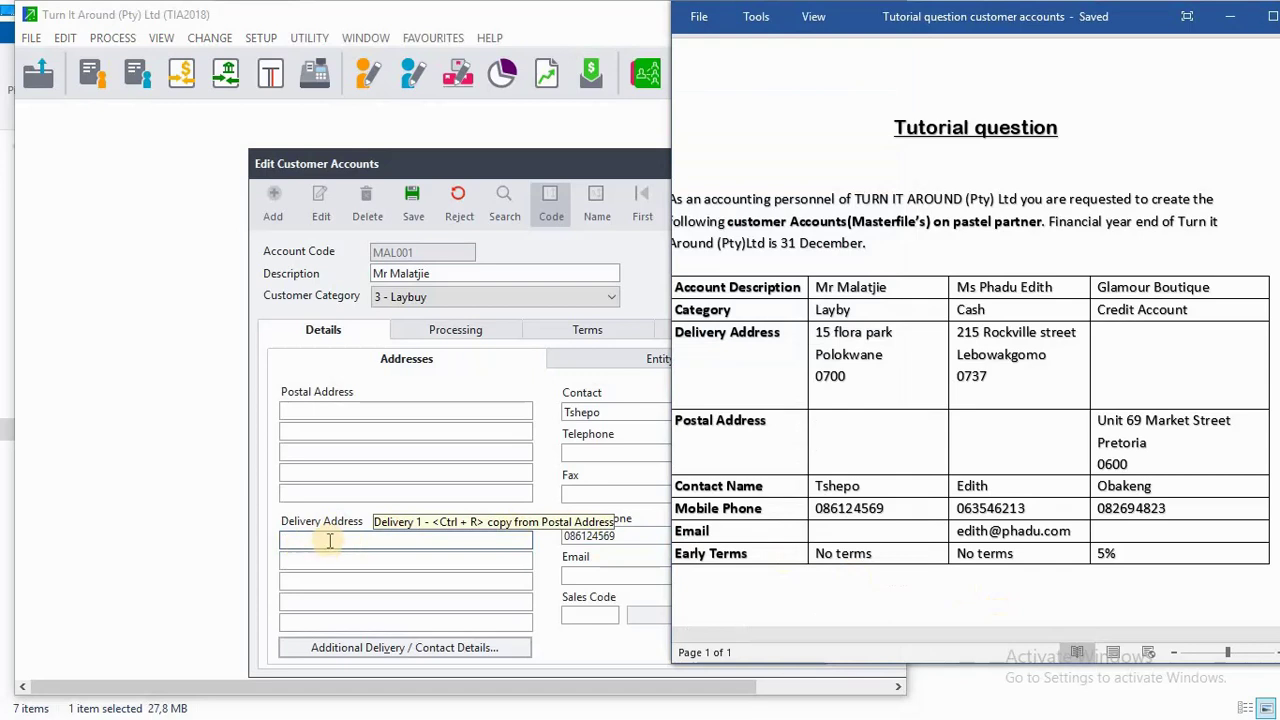
pyautogui.click(335, 540)
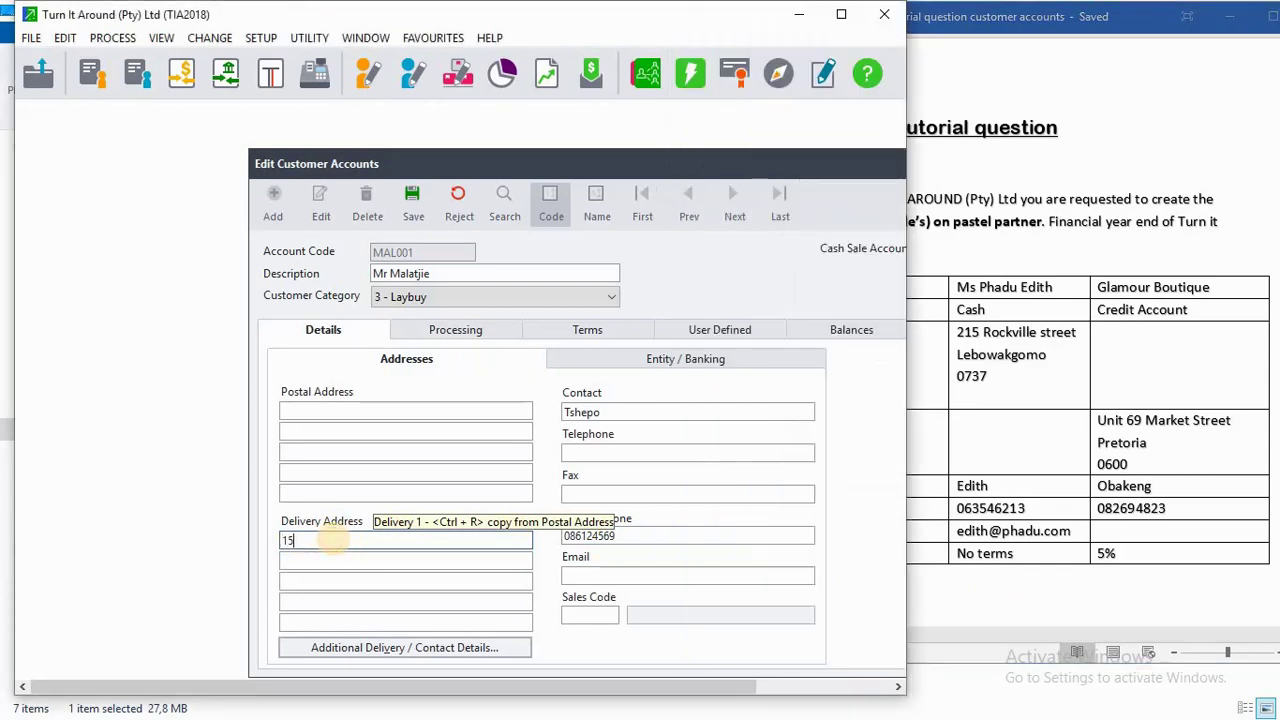
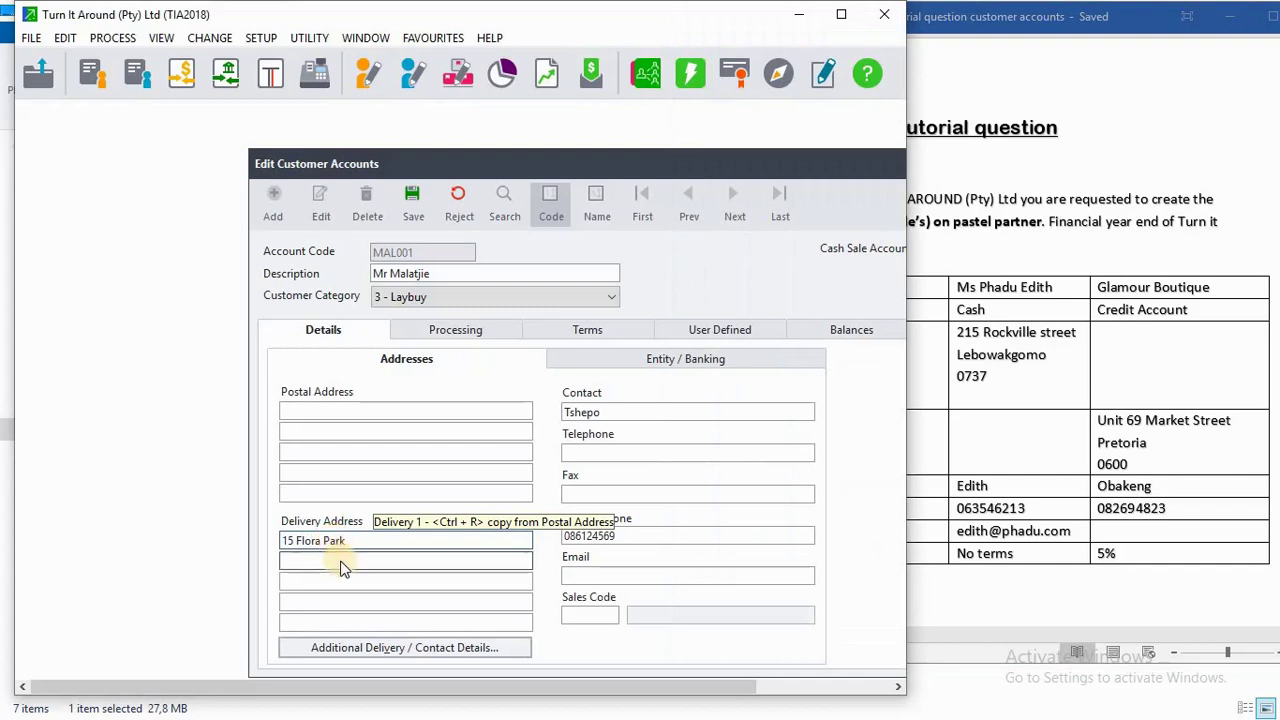
pyautogui.click(341, 562)
pyautogui.write('Polo')
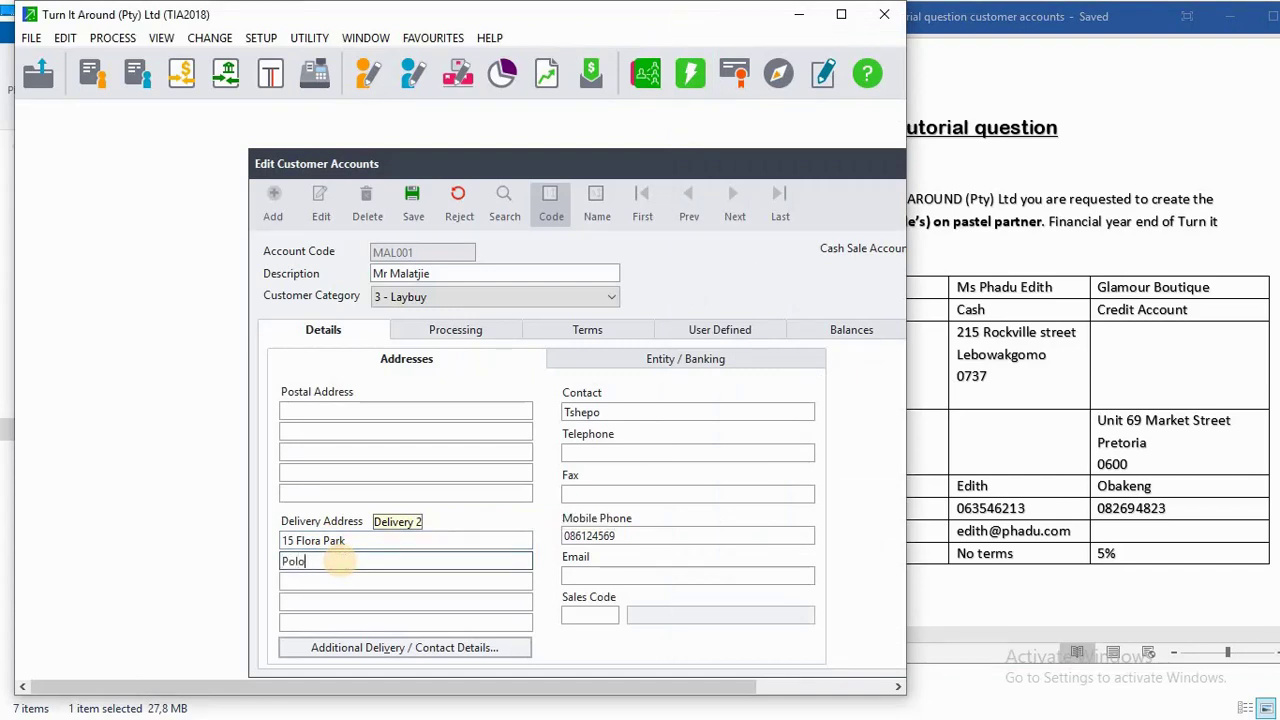
pyautogui.write('kwane')
pyautogui.click(345, 582)
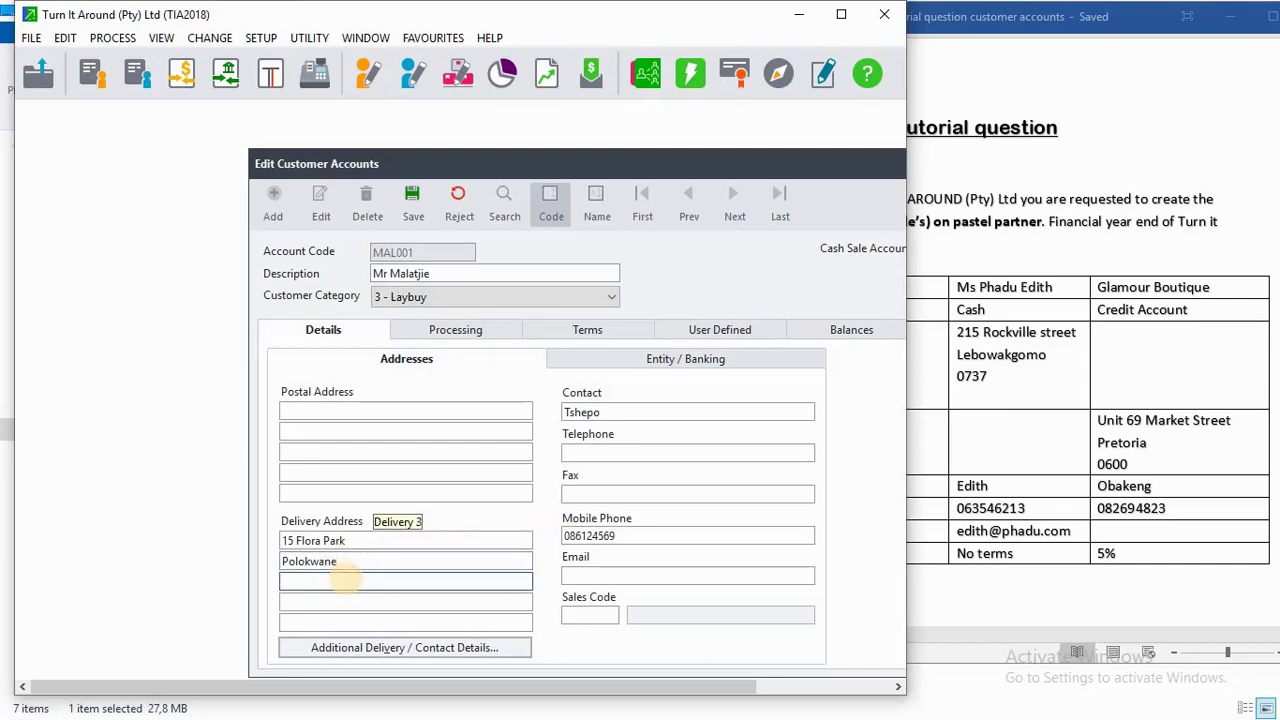
pyautogui.write('0700')
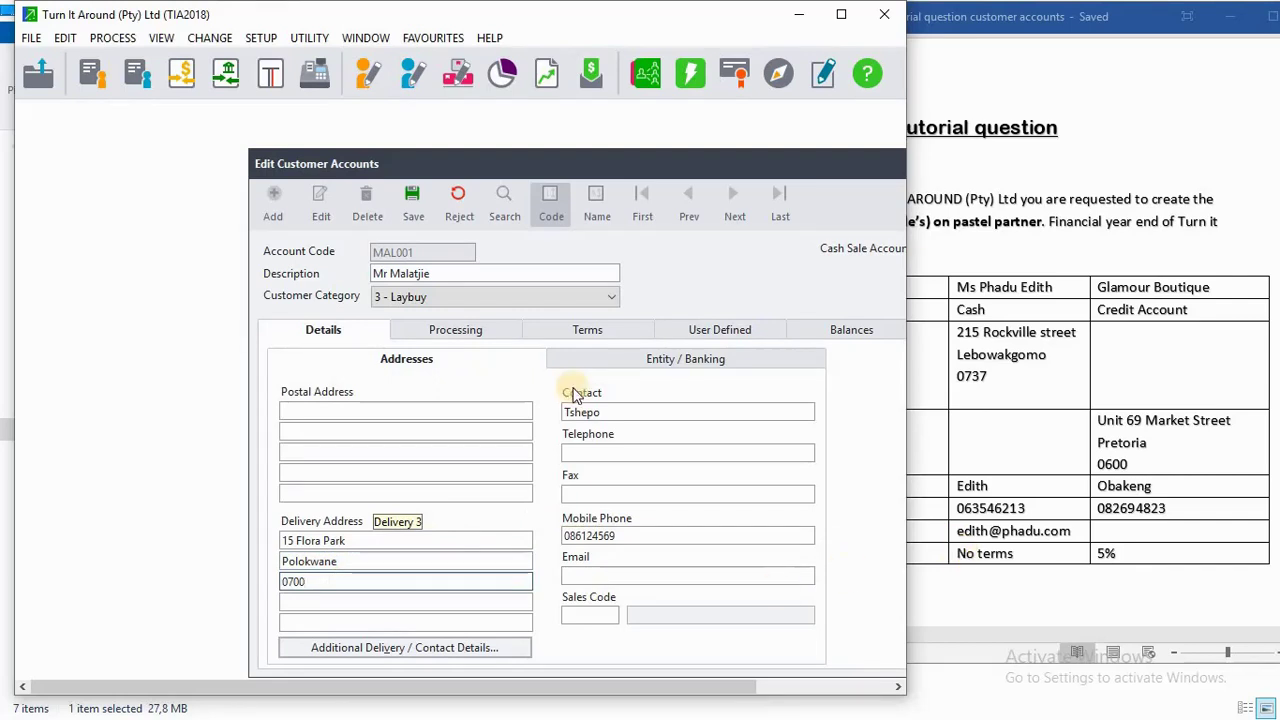
pyautogui.click(950, 553)
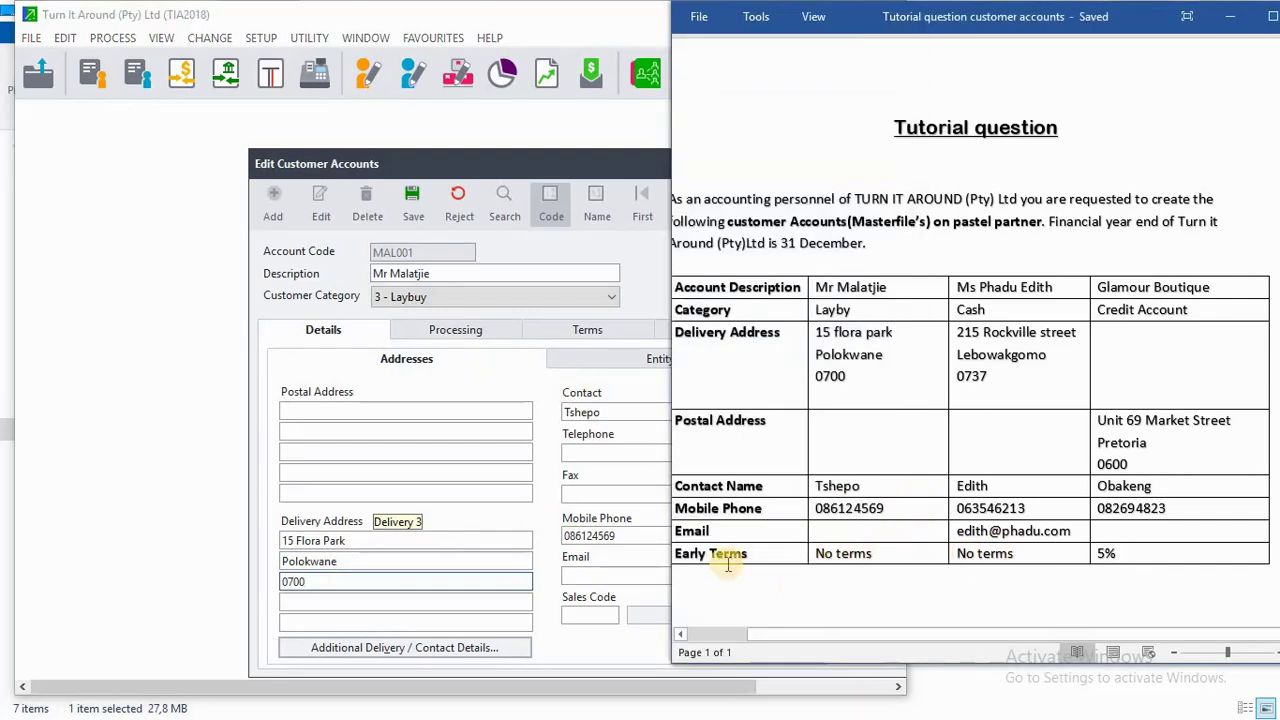
# Set early terms to 00 No terms on the Terms tab and save the Laybuy customer.
pyautogui.click(471, 332)
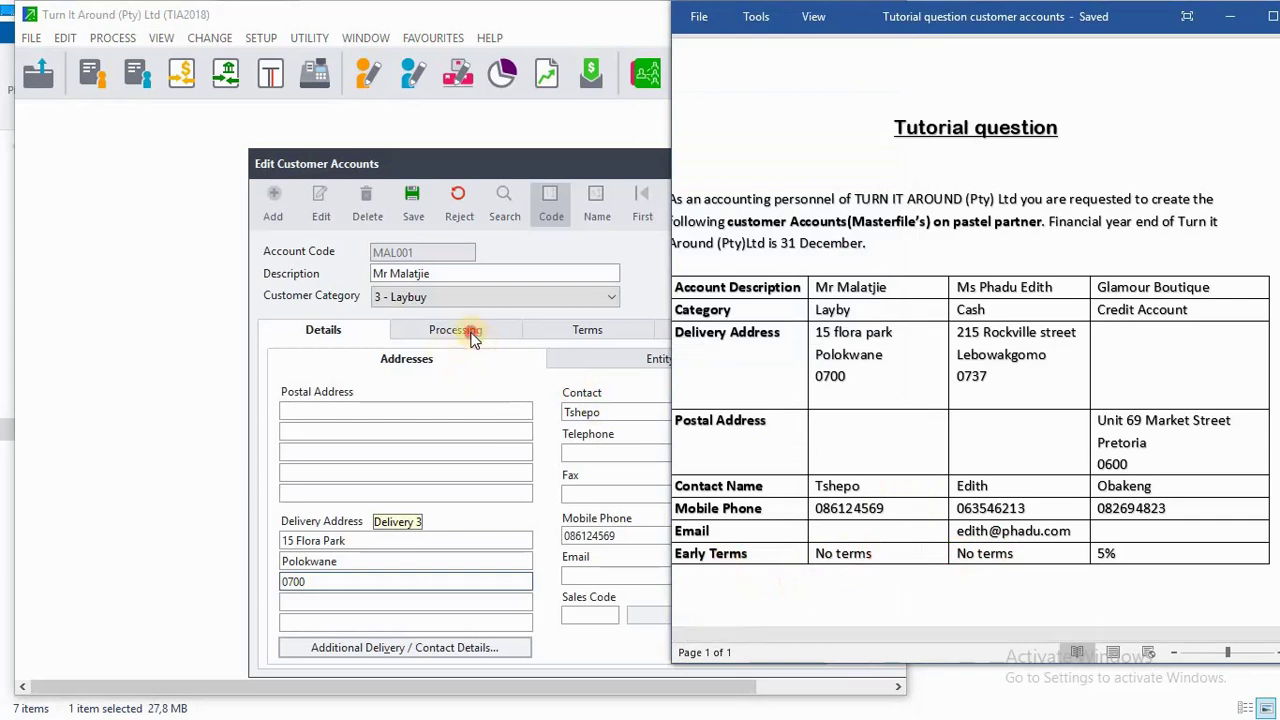
pyautogui.click(588, 331)
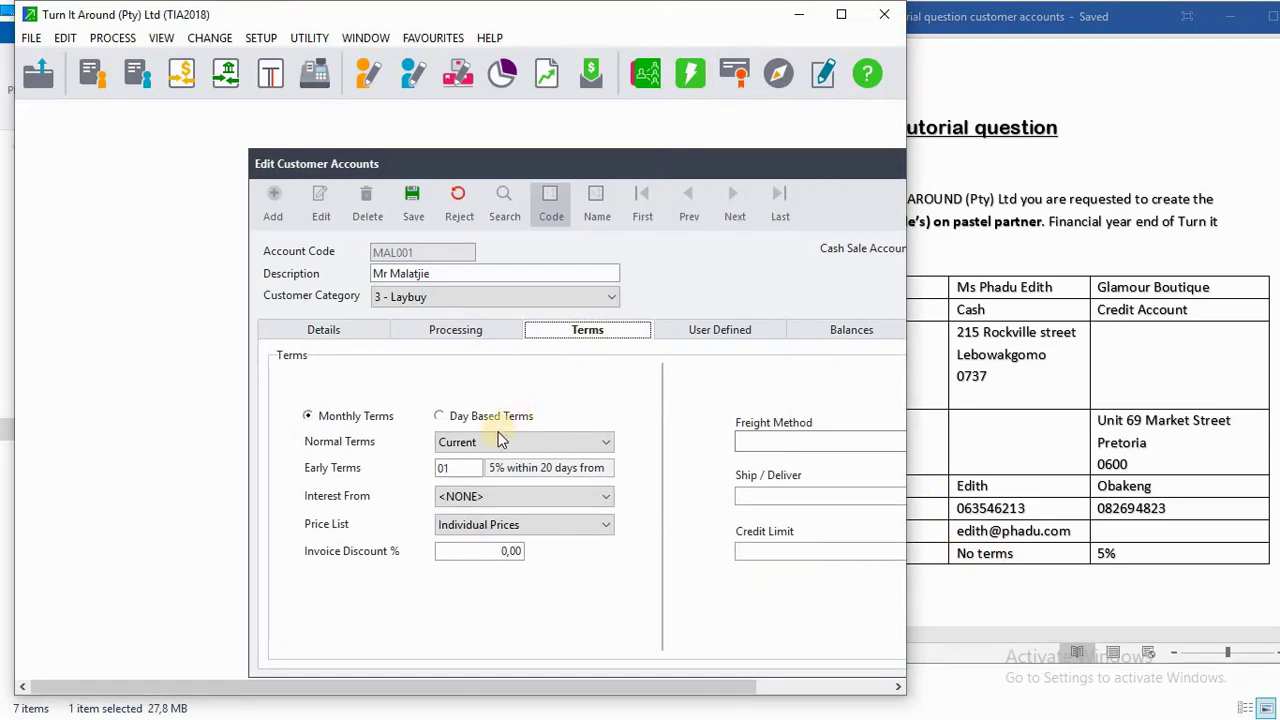
pyautogui.click(477, 472)
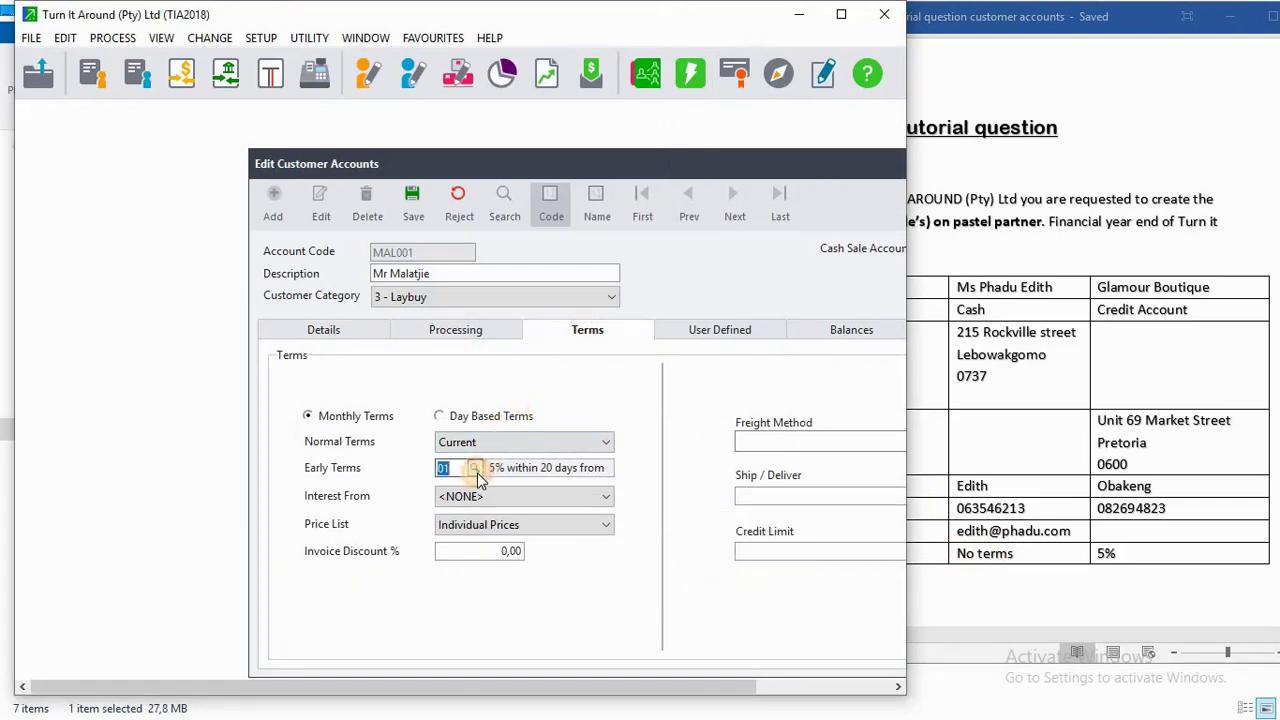
pyautogui.click(477, 472)
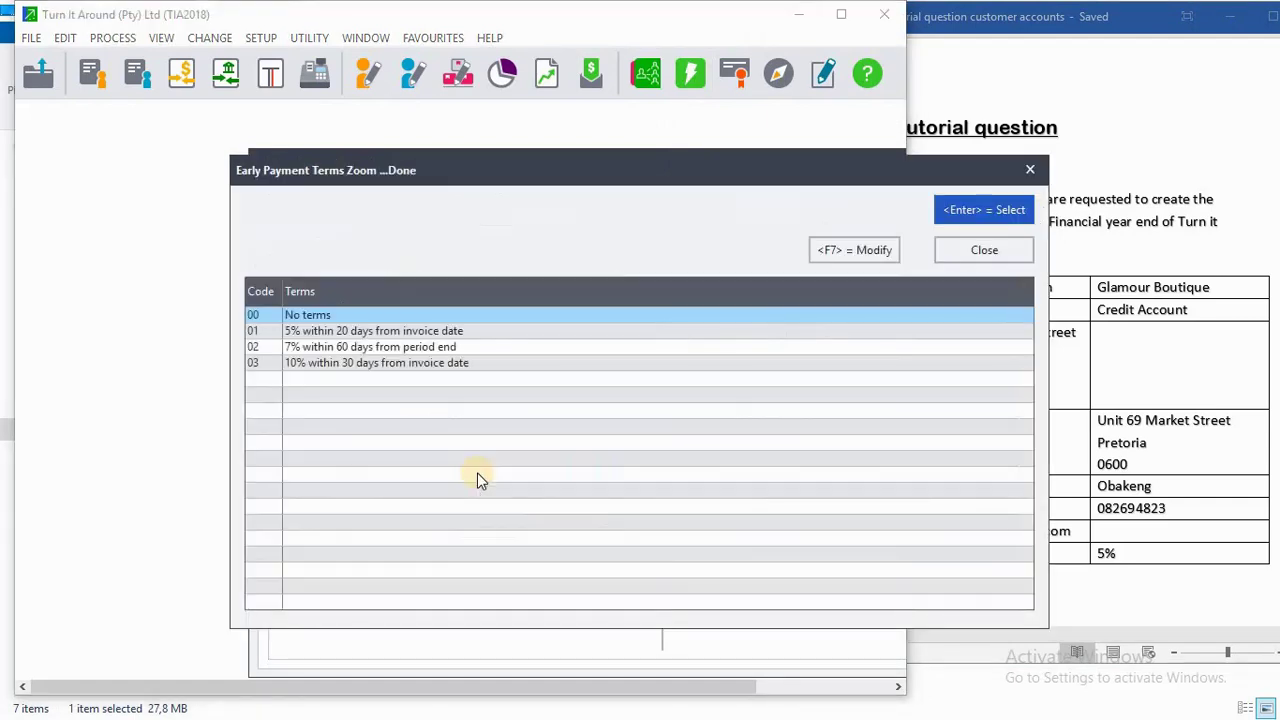
pyautogui.click(936, 222)
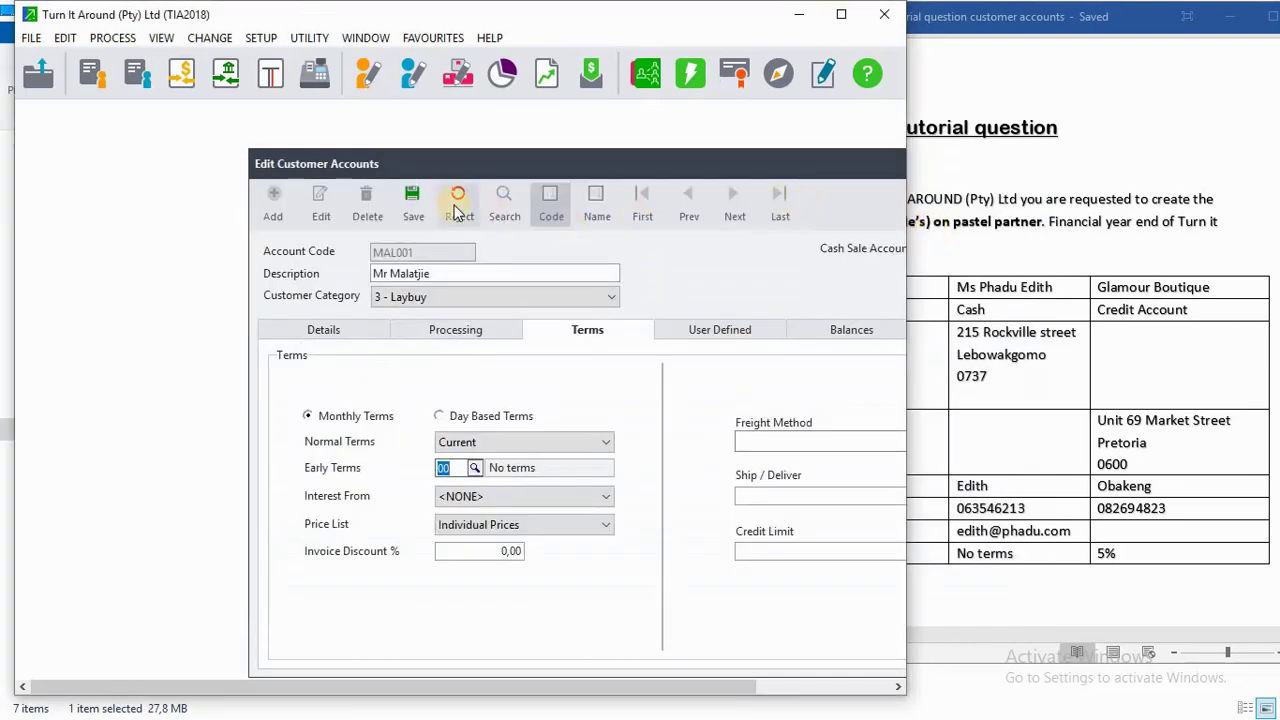
pyautogui.click(410, 204)
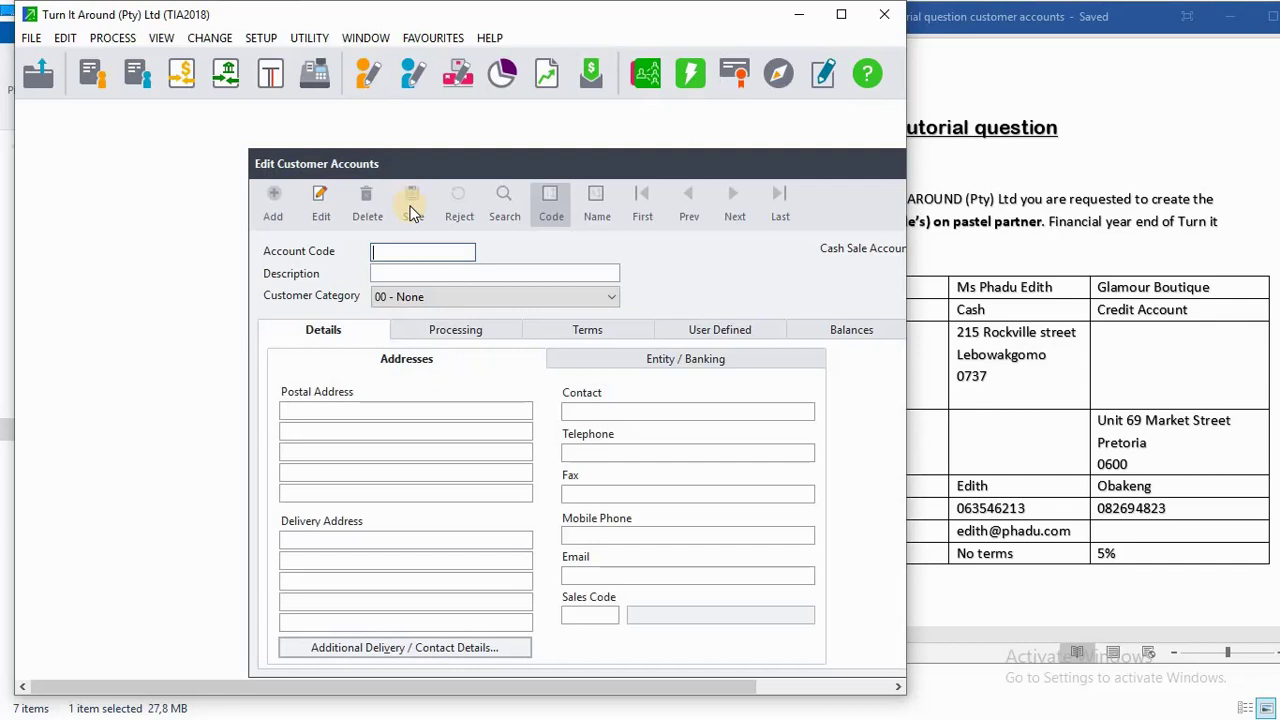
# Enter the second customer's account code and name as the description.
pyautogui.write('PHA001')
pyautogui.click(410, 273)
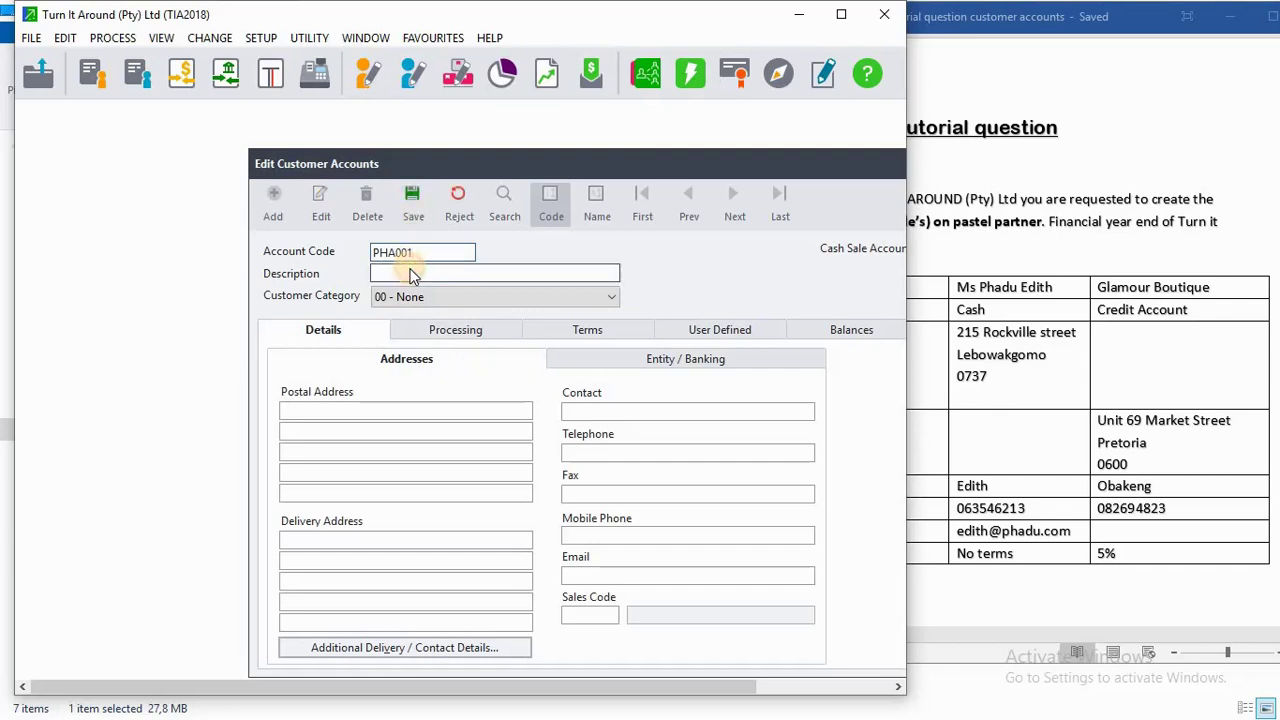
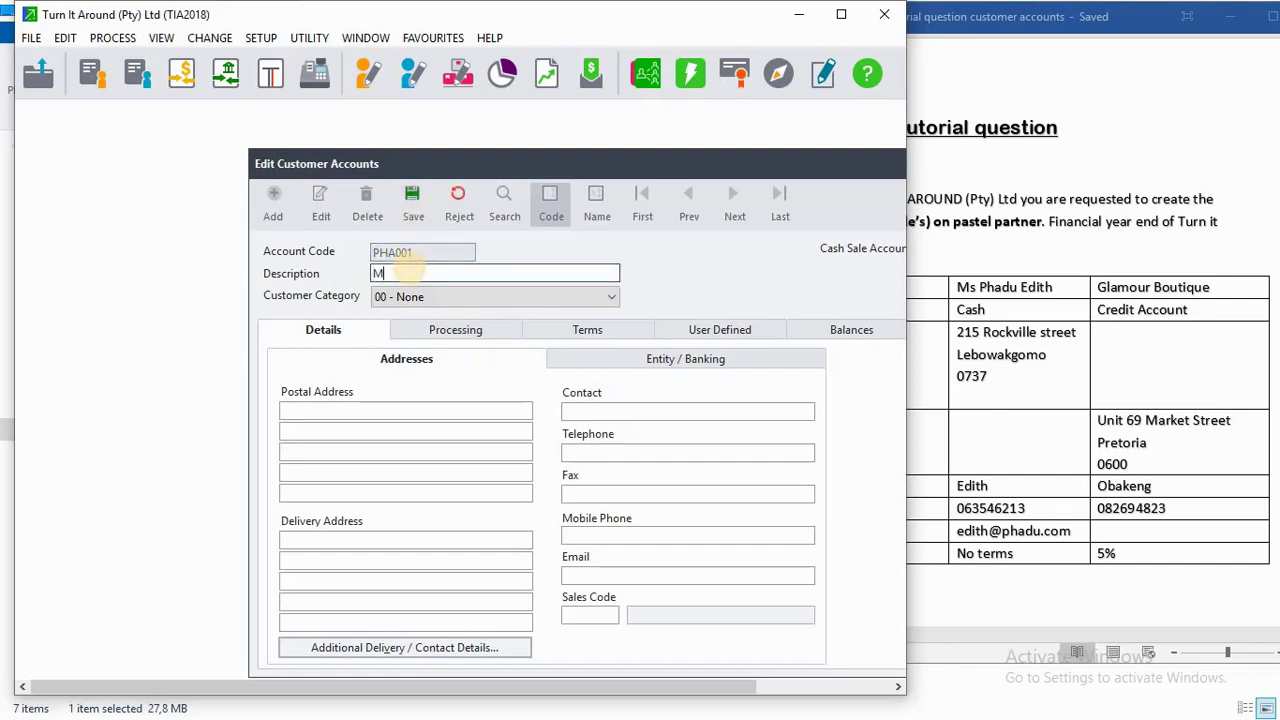
pyautogui.click(487, 515)
# Fill the second customer's three delivery address lines, including the postal code, from the tutorial table.
pyautogui.click(1005, 383)
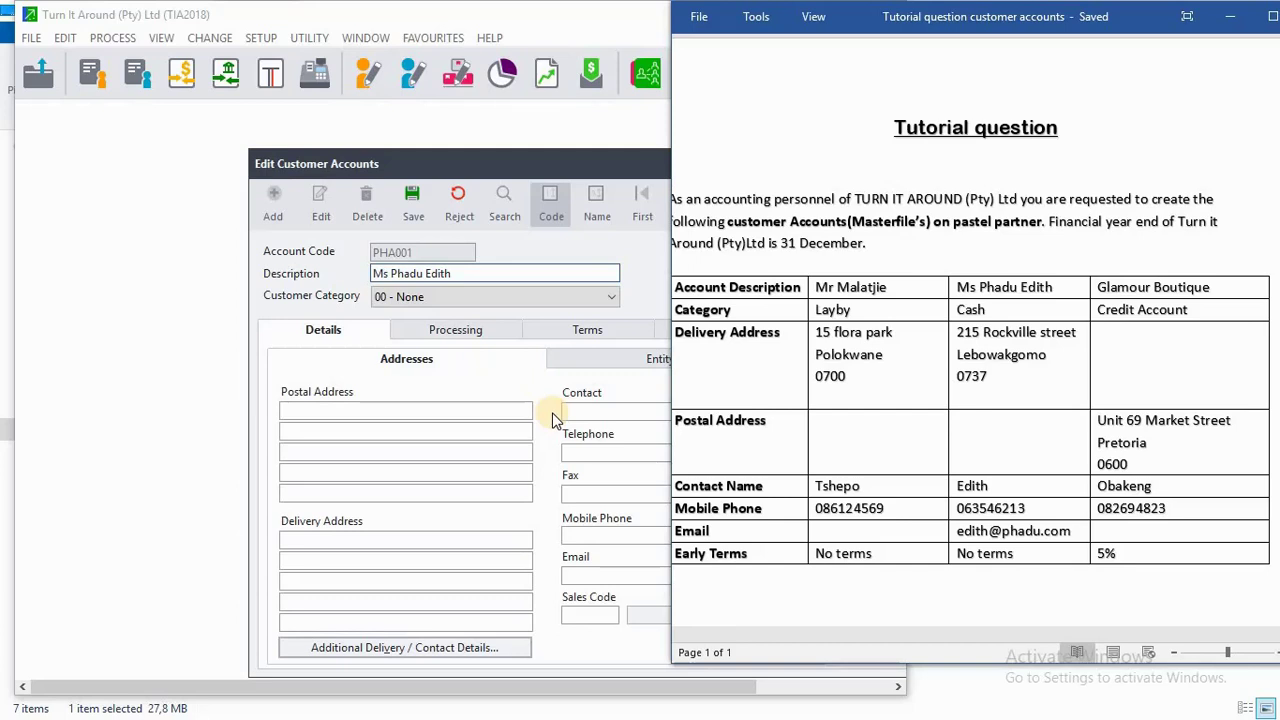
pyautogui.click(345, 538)
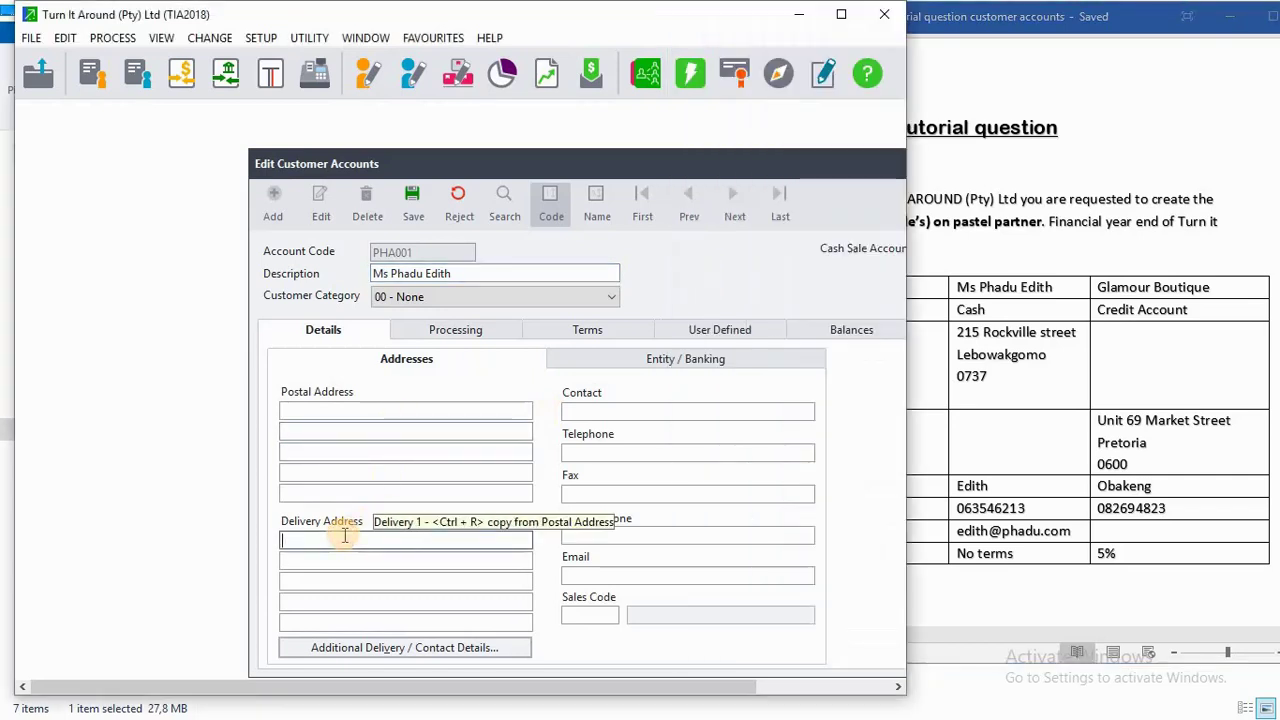
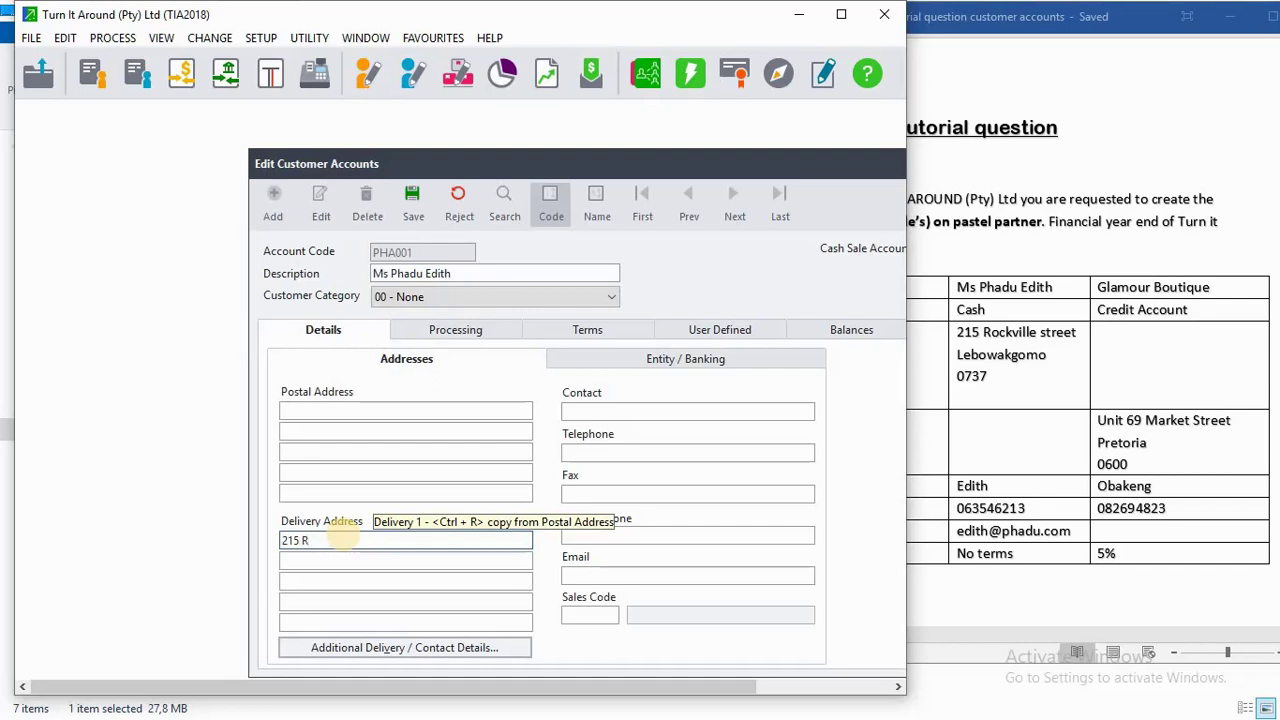
pyautogui.click(352, 562)
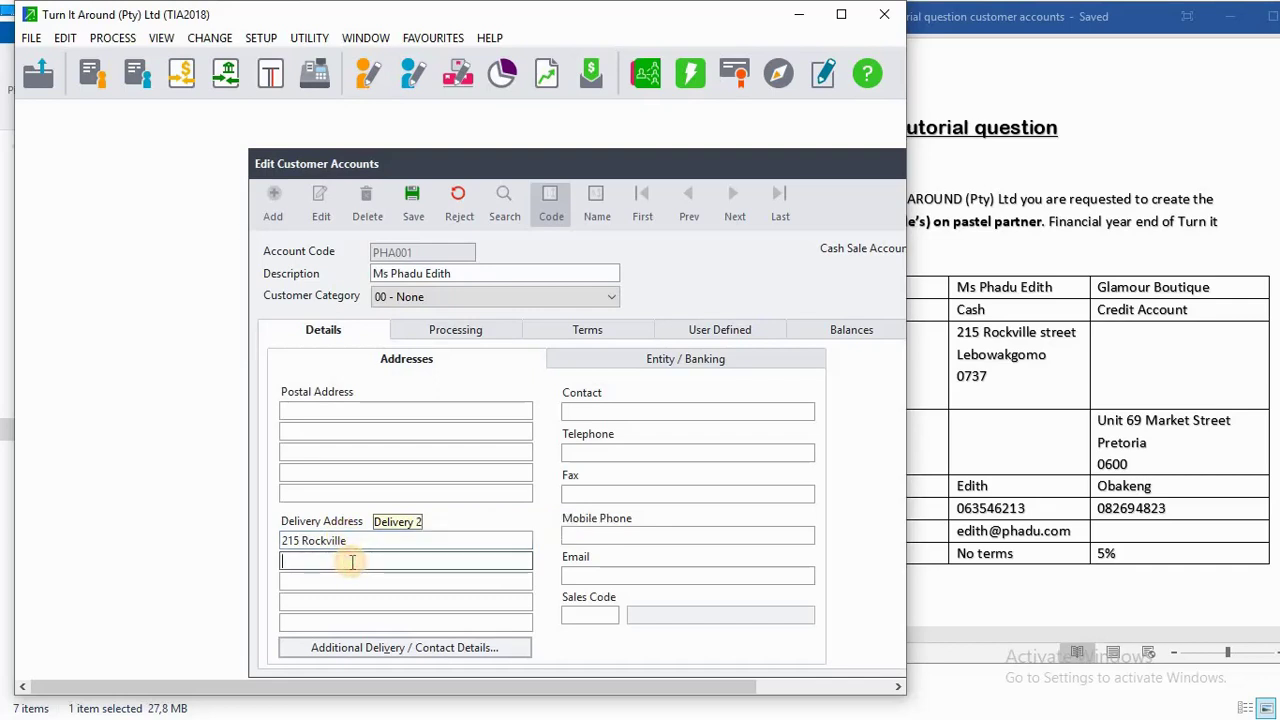
pyautogui.write('Lebowakgomo')
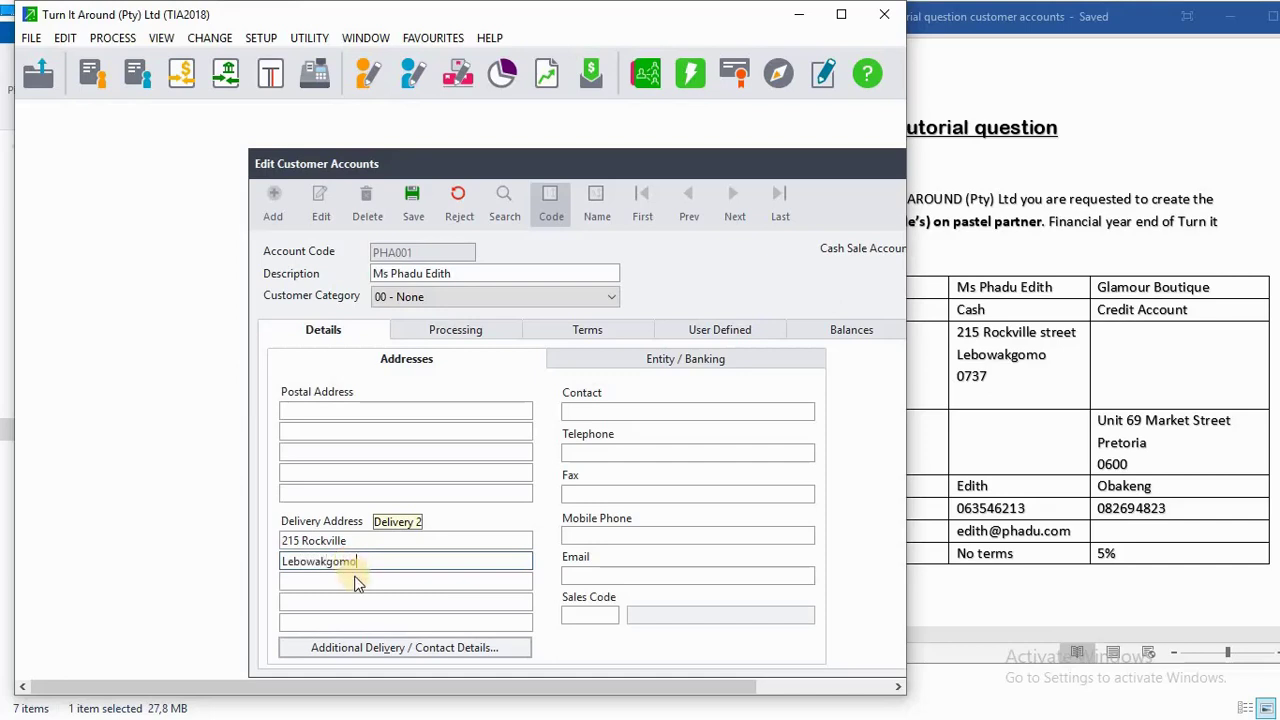
pyautogui.click(355, 580)
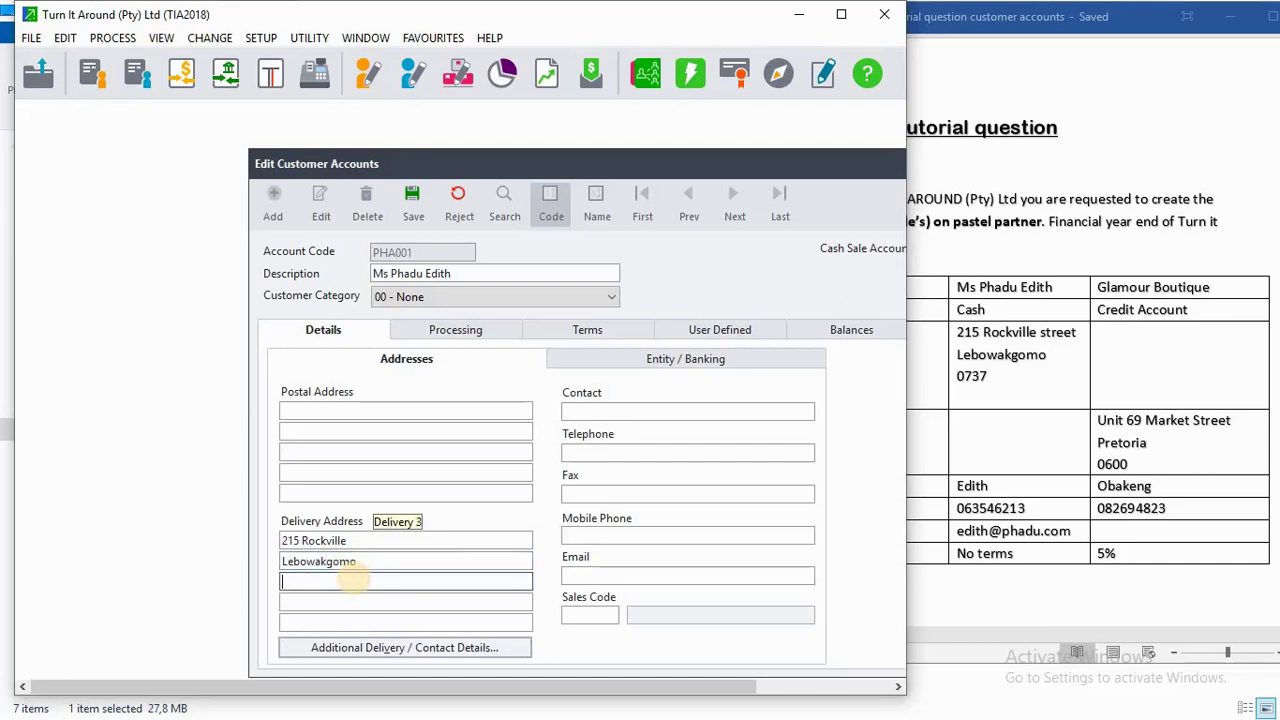
pyautogui.write('0737')
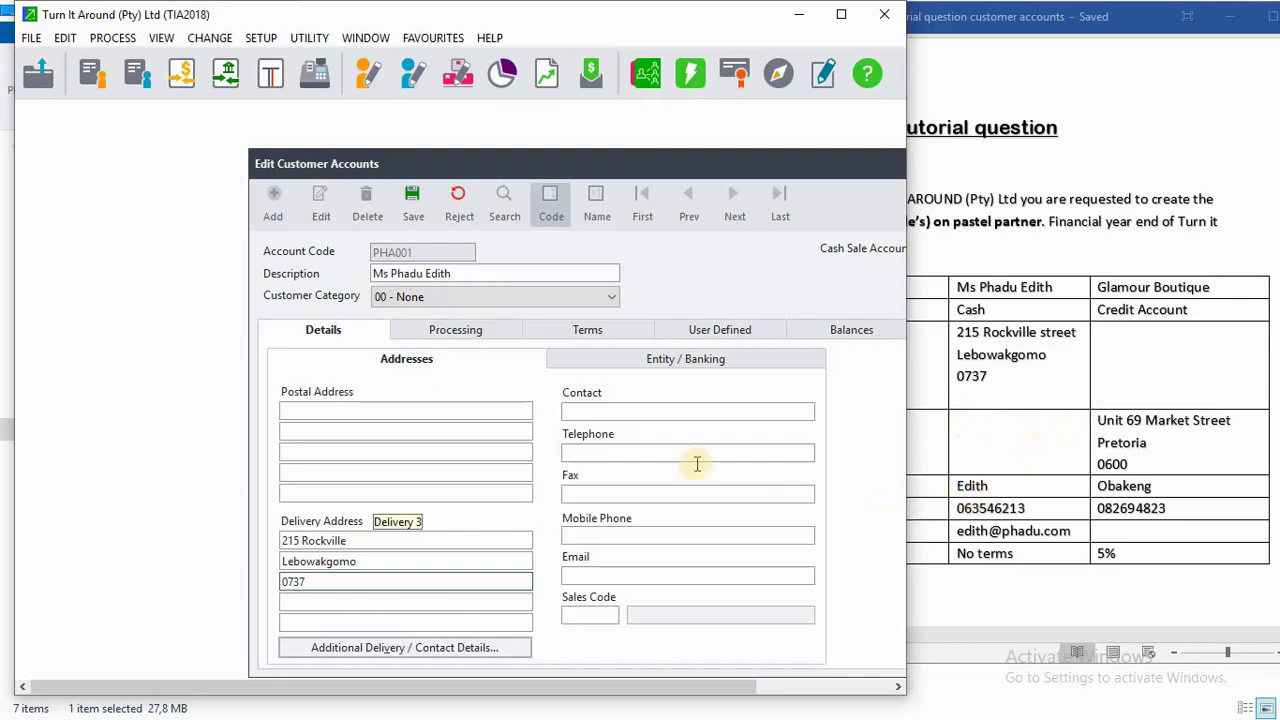
# Add the contact's first name, the mobile number and the e-mail address, then save the customer.
pyautogui.click(628, 413)
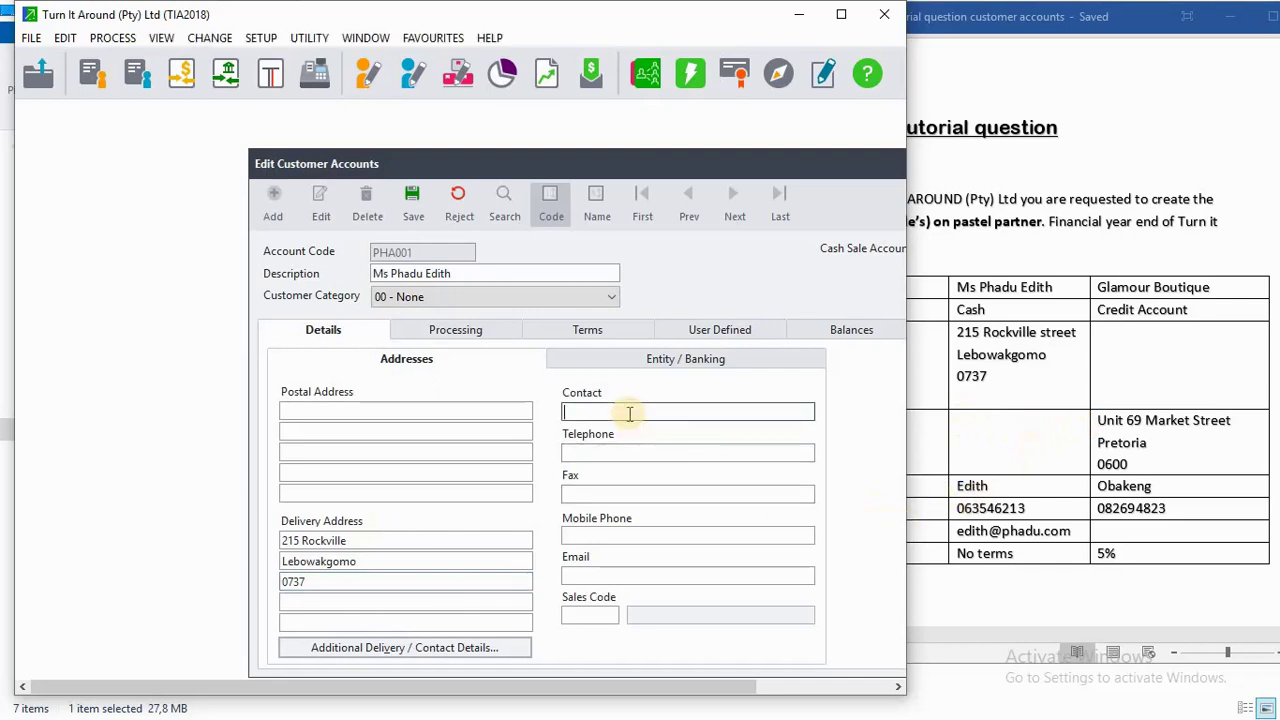
pyautogui.write('Edith')
pyautogui.click(627, 450)
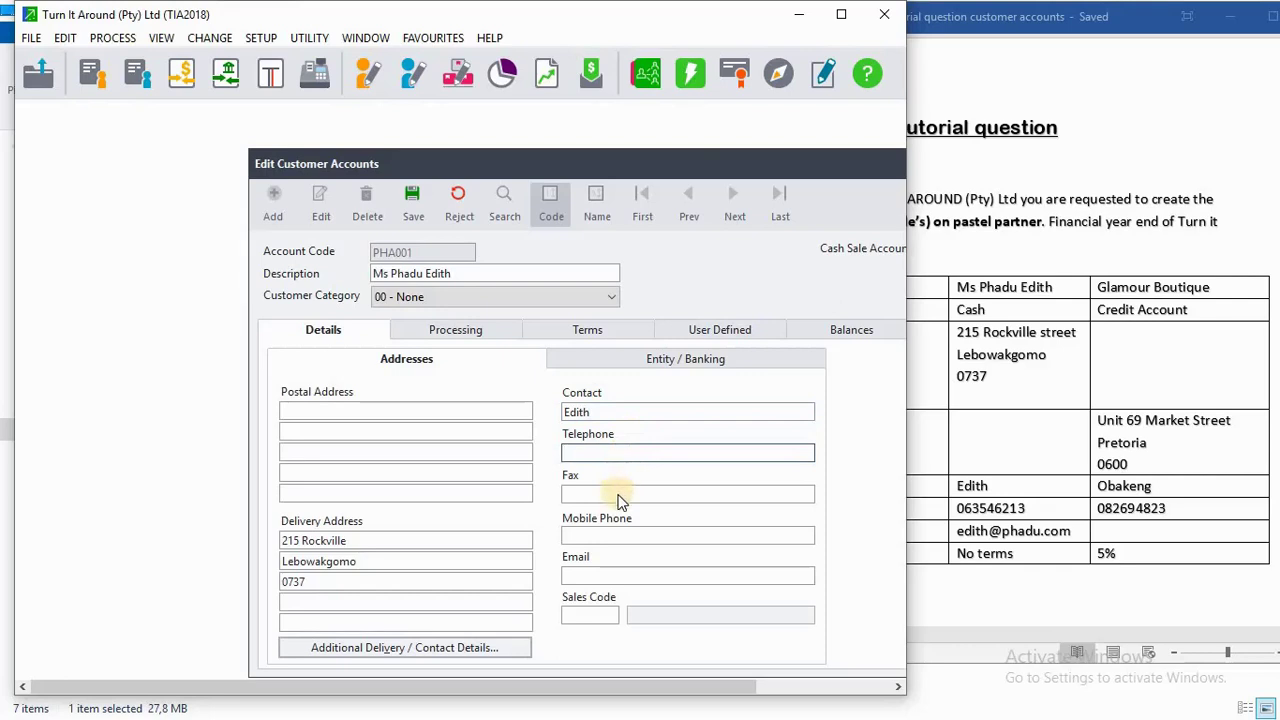
pyautogui.click(609, 533)
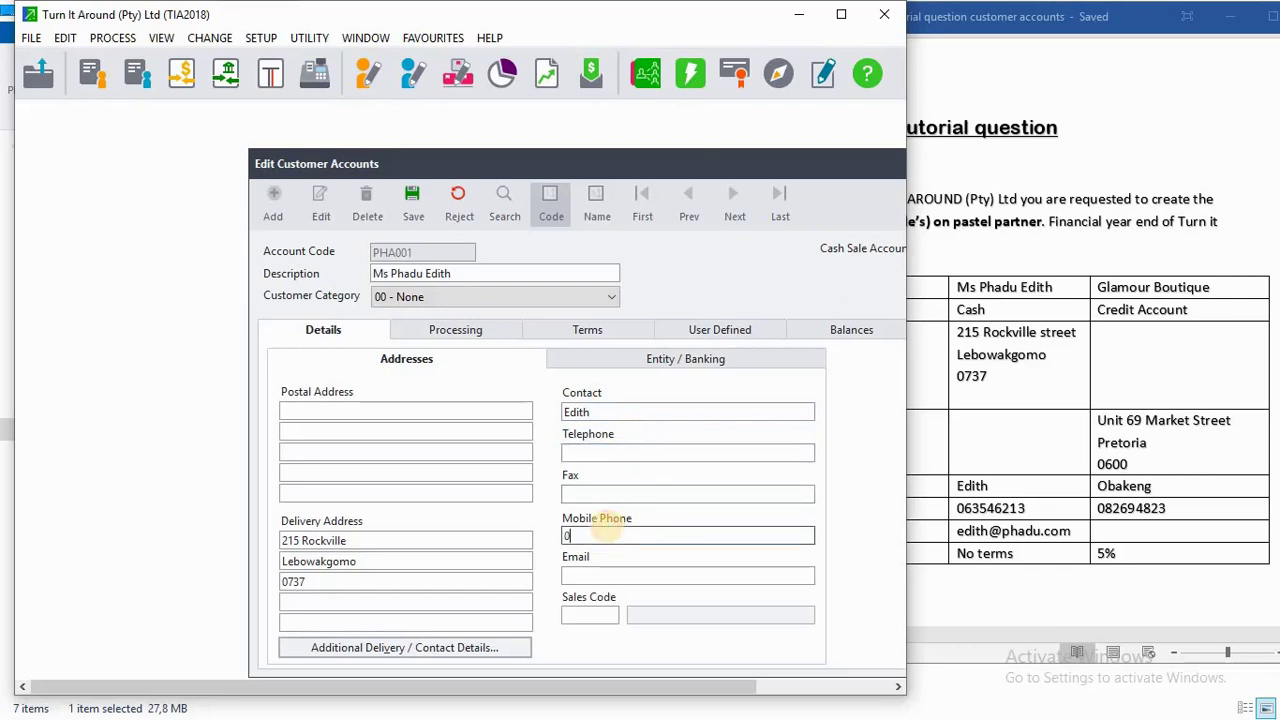
pyautogui.click(614, 573)
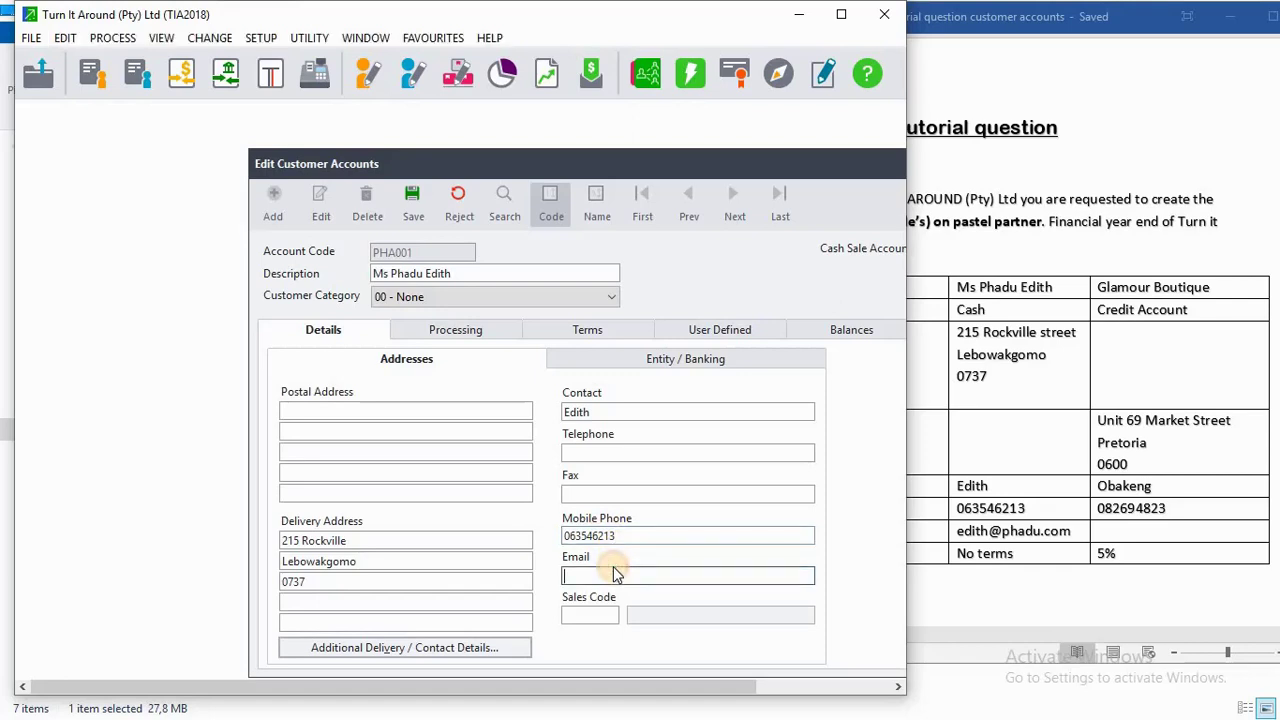
pyautogui.click(416, 210)
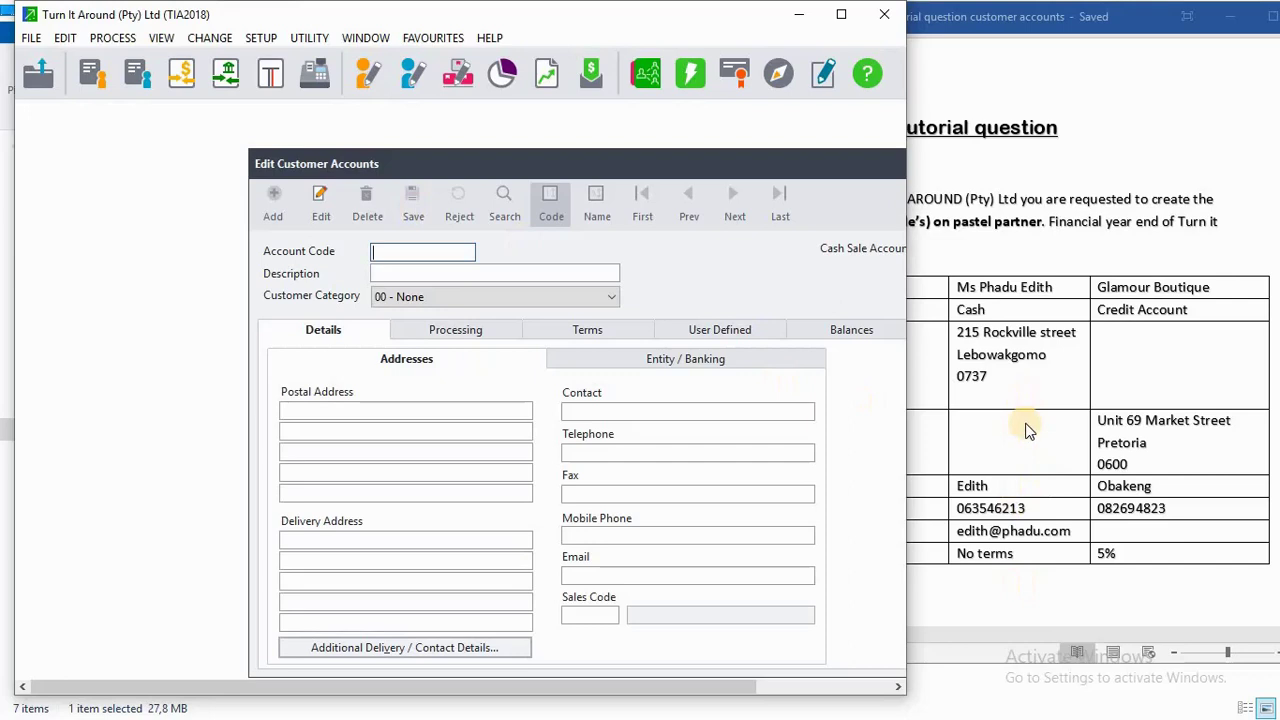
# Reopen the second customer, set early terms to 00 No terms, and save again.
pyautogui.click(1044, 550)
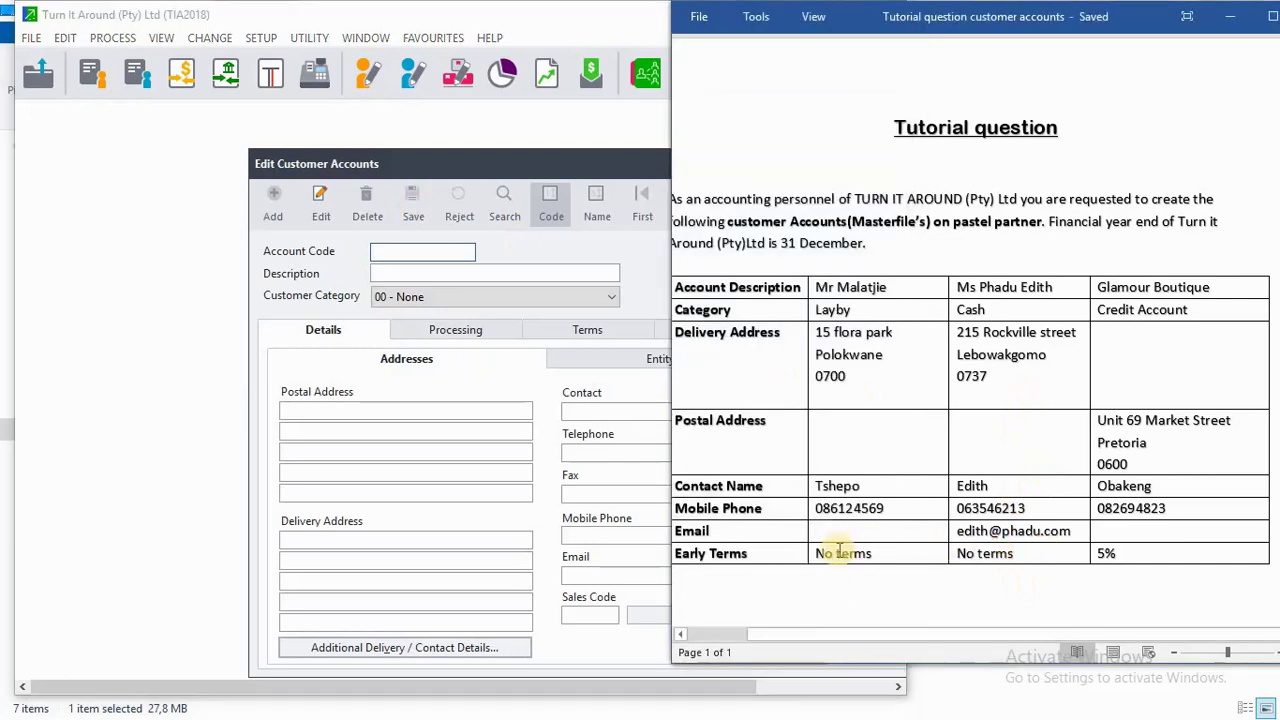
pyautogui.click(316, 218)
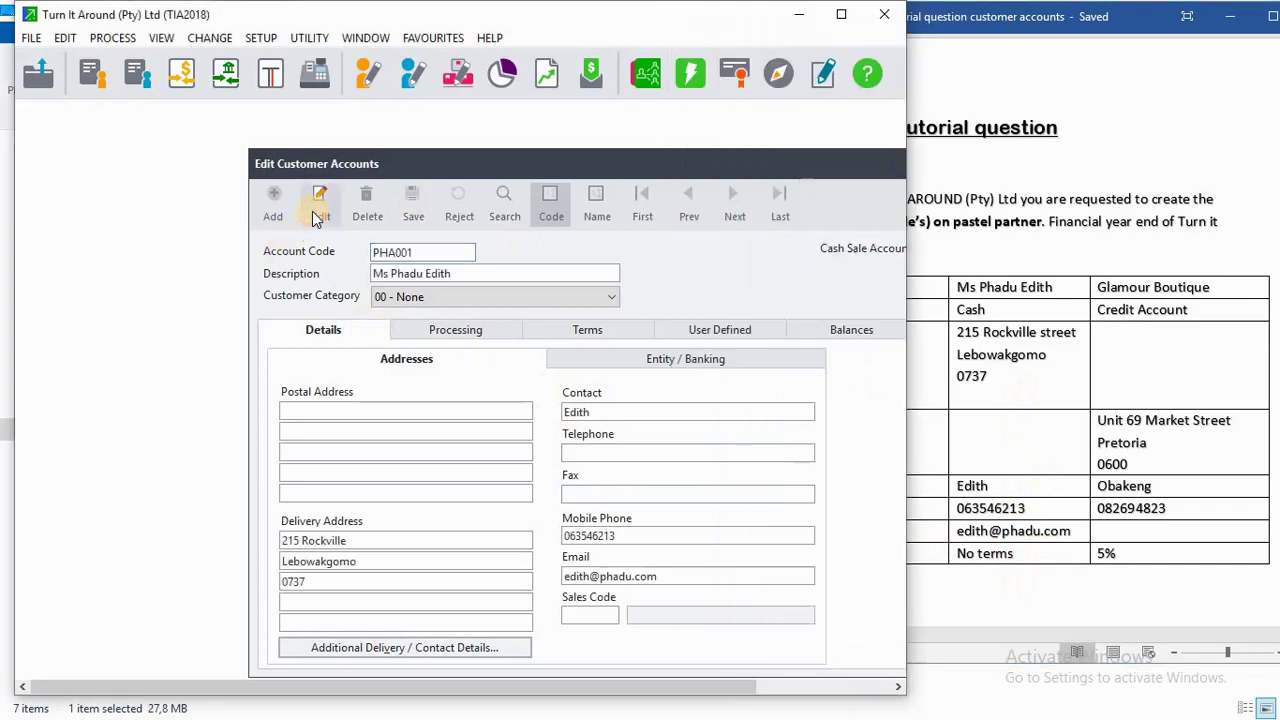
pyautogui.click(585, 338)
pyautogui.click(469, 476)
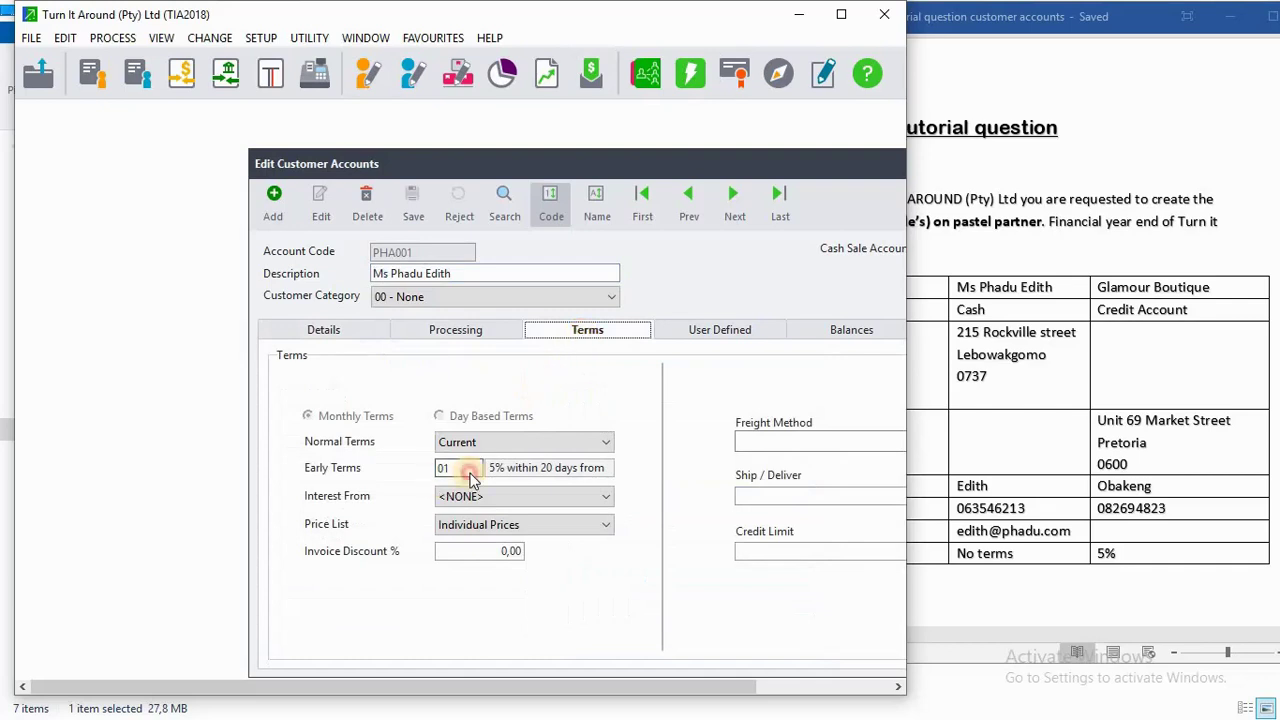
pyautogui.click(469, 476)
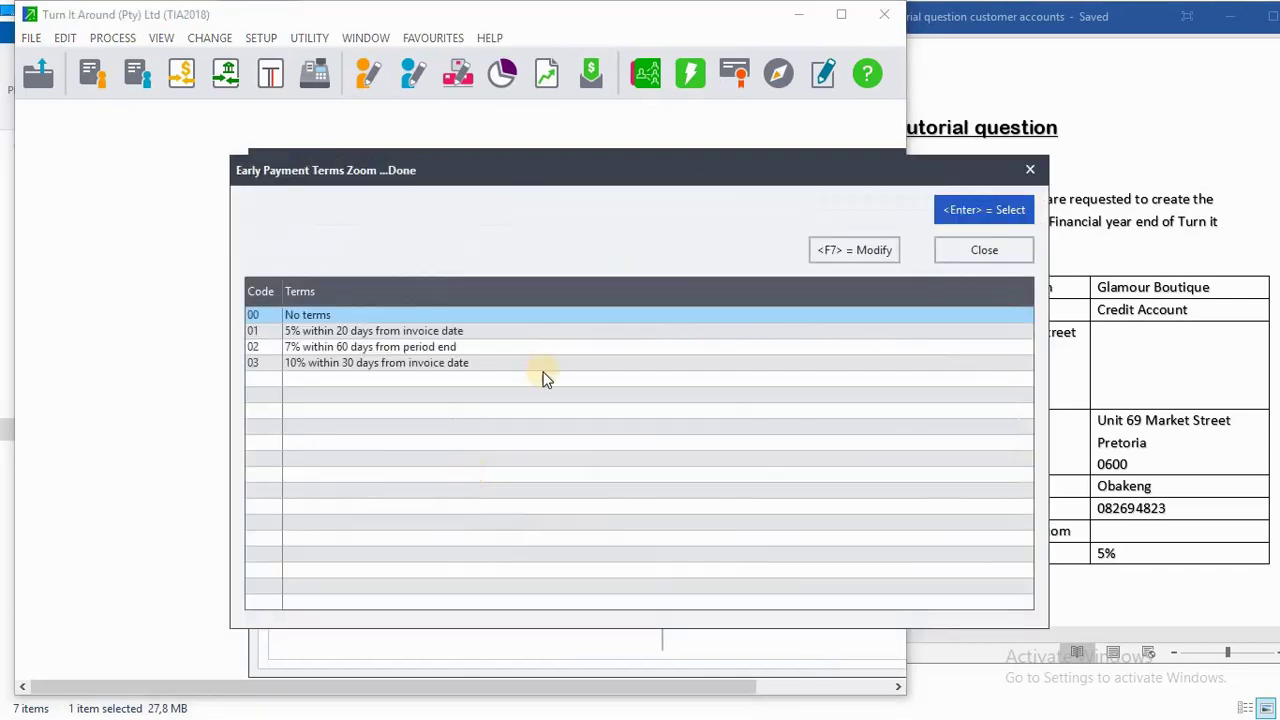
pyautogui.click(962, 209)
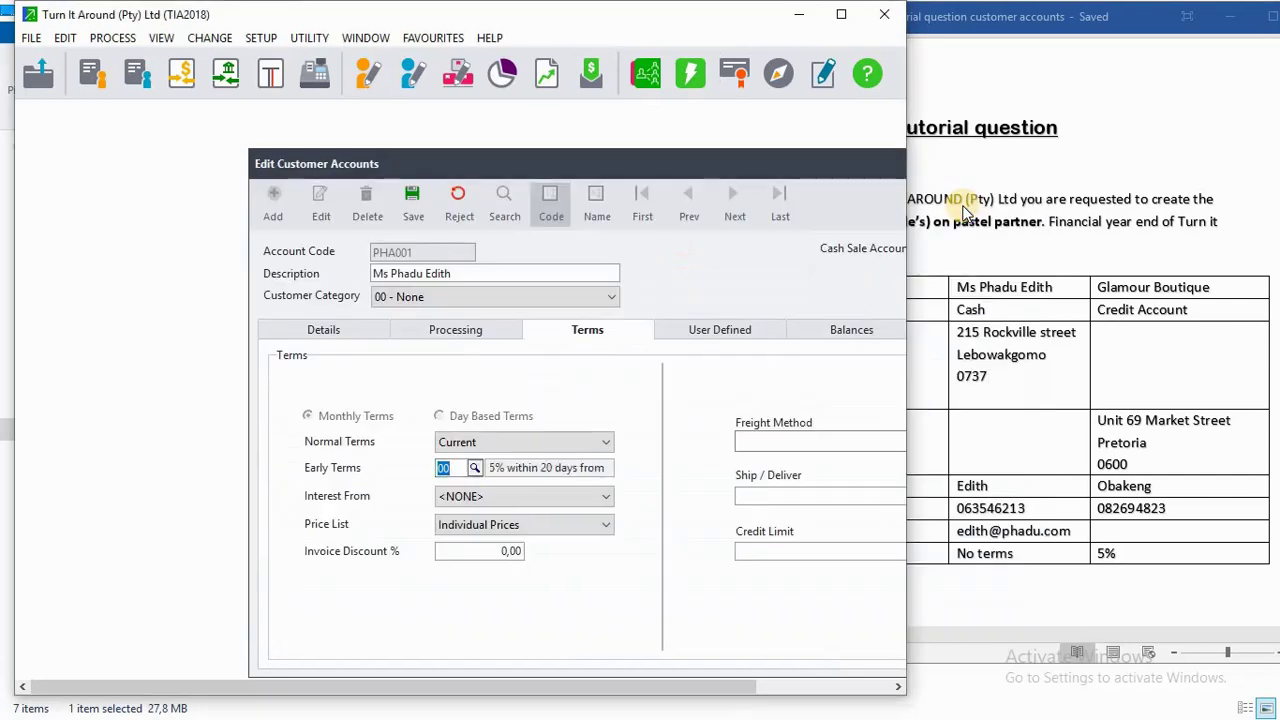
pyautogui.click(398, 200)
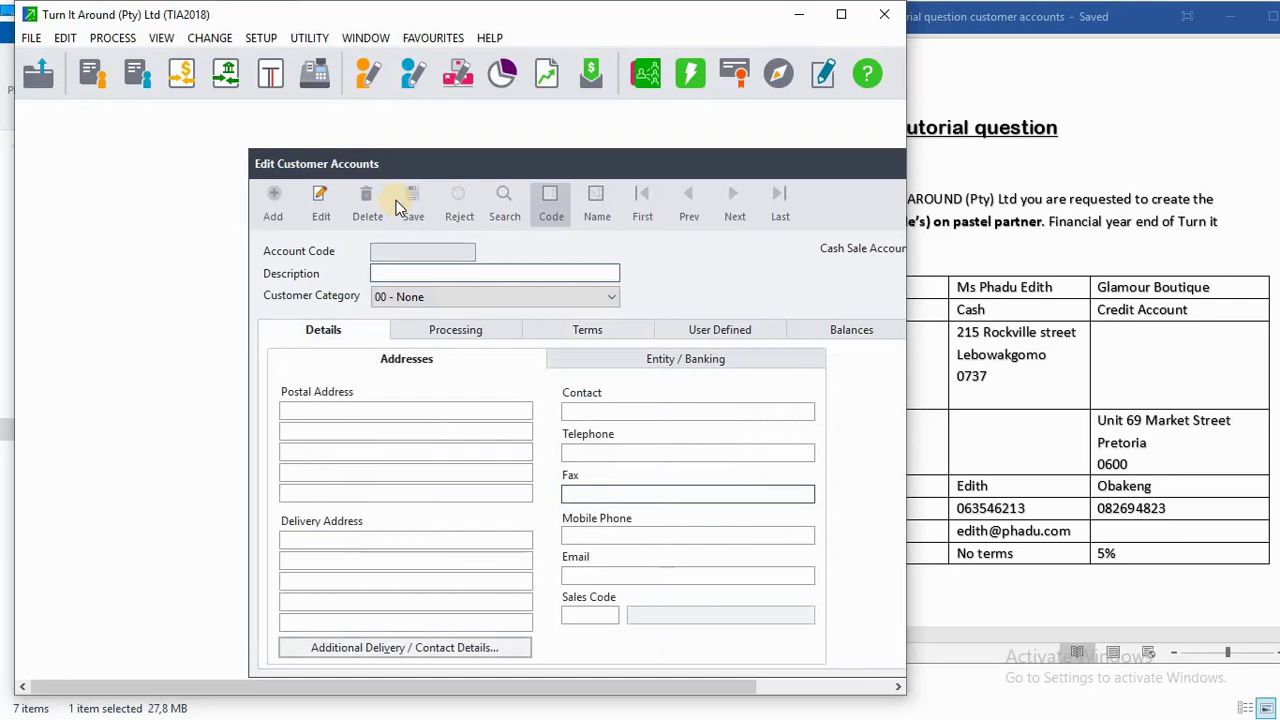
# Enter 'Glamour Boutique' as the new customer's description.
pyautogui.click(394, 254)
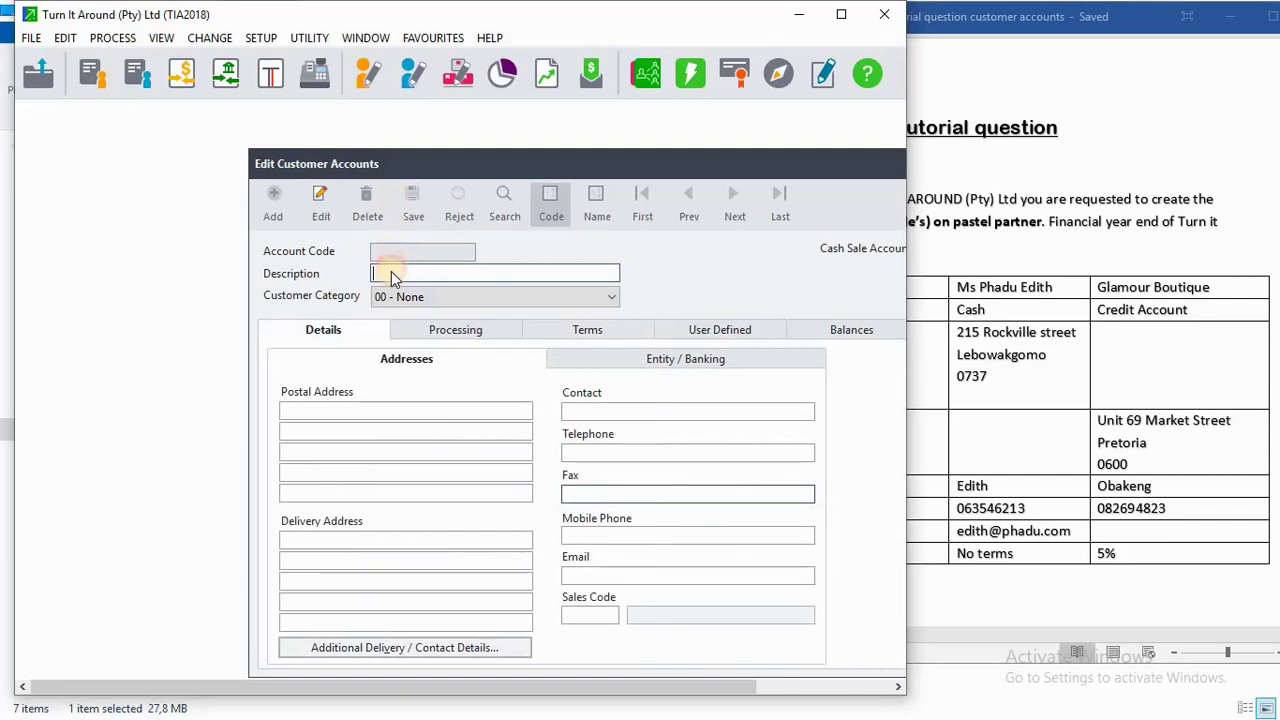
pyautogui.click(380, 253)
pyautogui.click(380, 252)
pyautogui.click(382, 287)
pyautogui.click(390, 272)
pyautogui.write('G')
pyautogui.press('BackSpace')
pyautogui.click(381, 252)
pyautogui.write('G')
pyautogui.write('la')
pyautogui.write('mour ')
pyautogui.write('B')
pyautogui.write('out')
pyautogui.write('ique')
pyautogui.click(406, 254)
# Set the customer category to 2 - Credit Account, correcting an initial Cash choice.
pyautogui.click(412, 296)
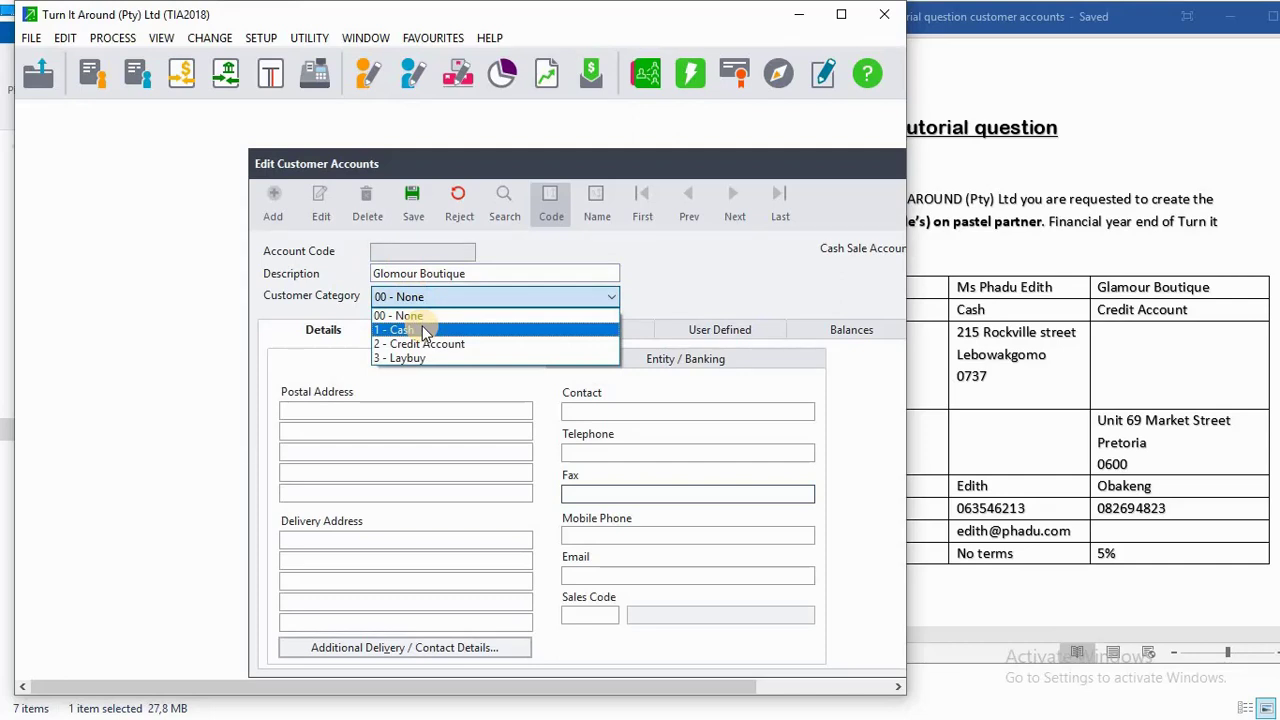
pyautogui.click(424, 331)
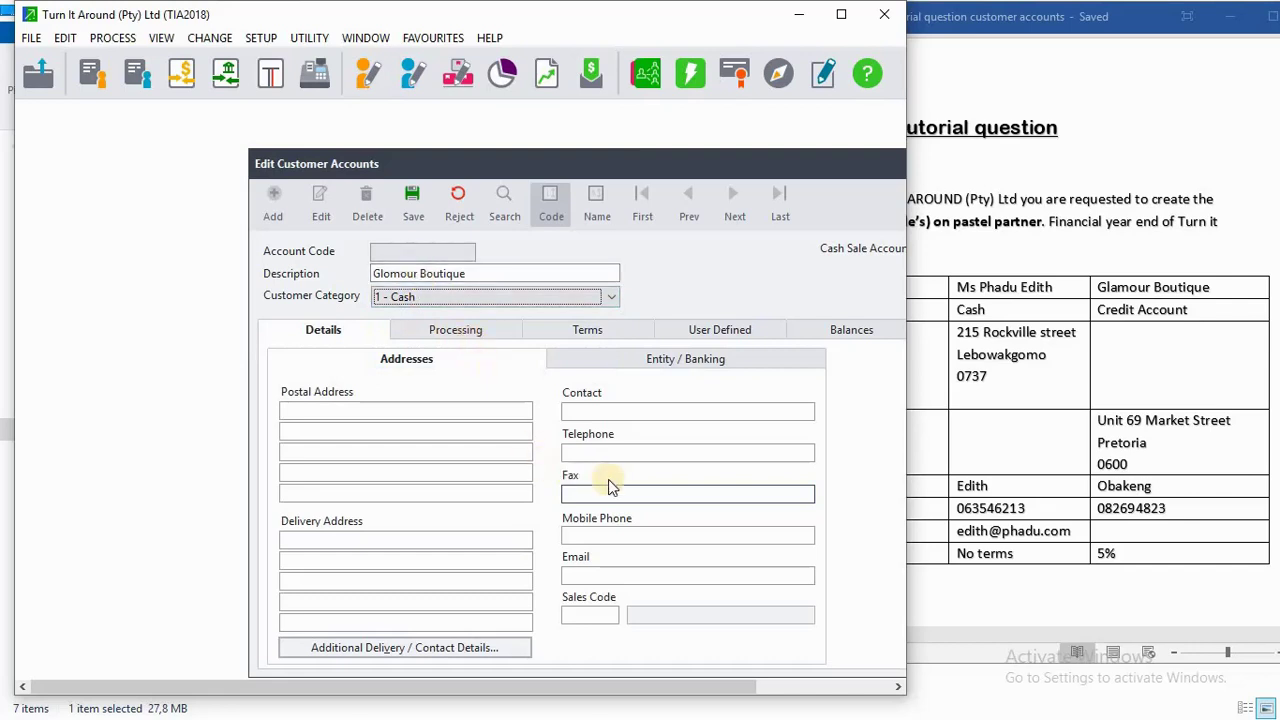
pyautogui.click(600, 411)
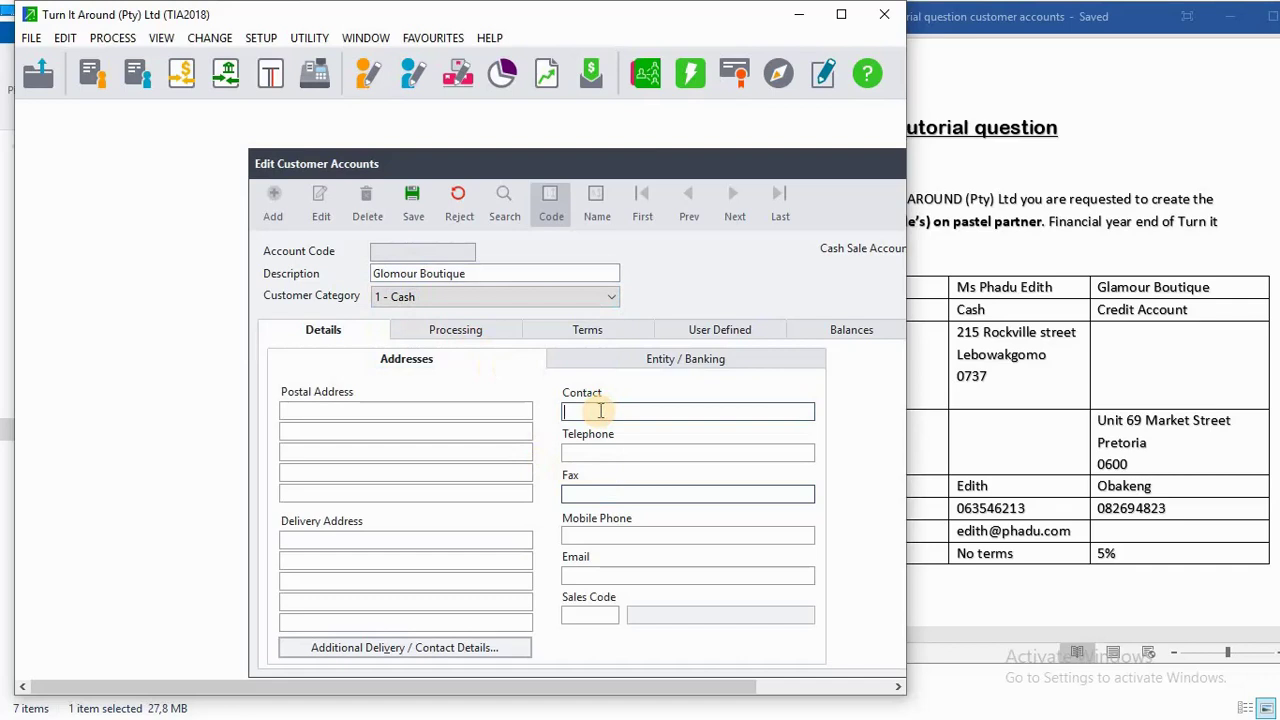
pyautogui.click(488, 299)
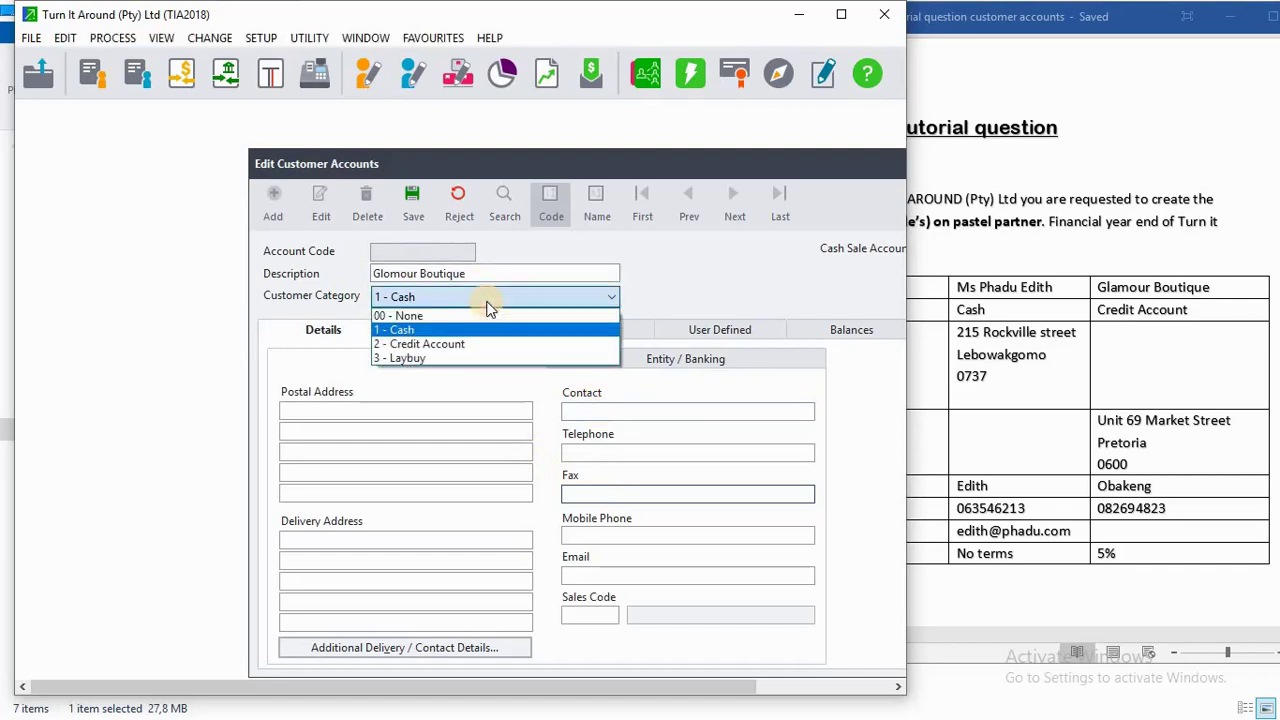
pyautogui.click(464, 342)
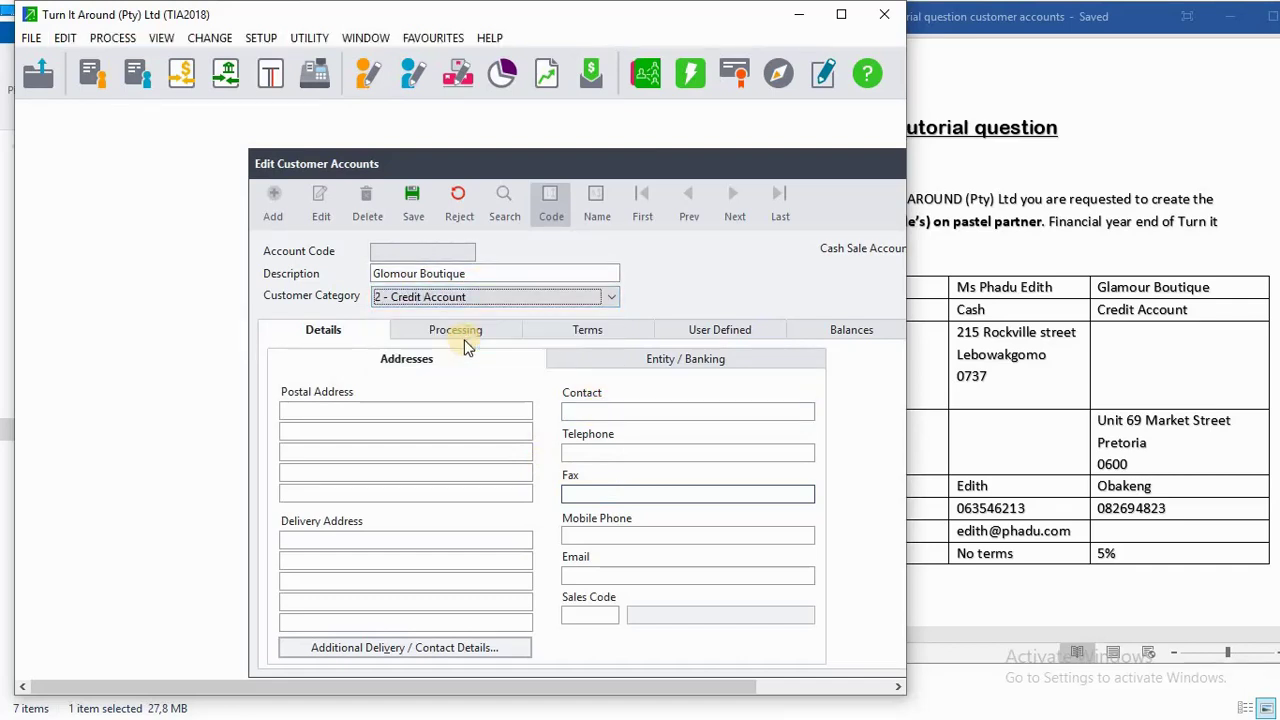
pyautogui.click(589, 408)
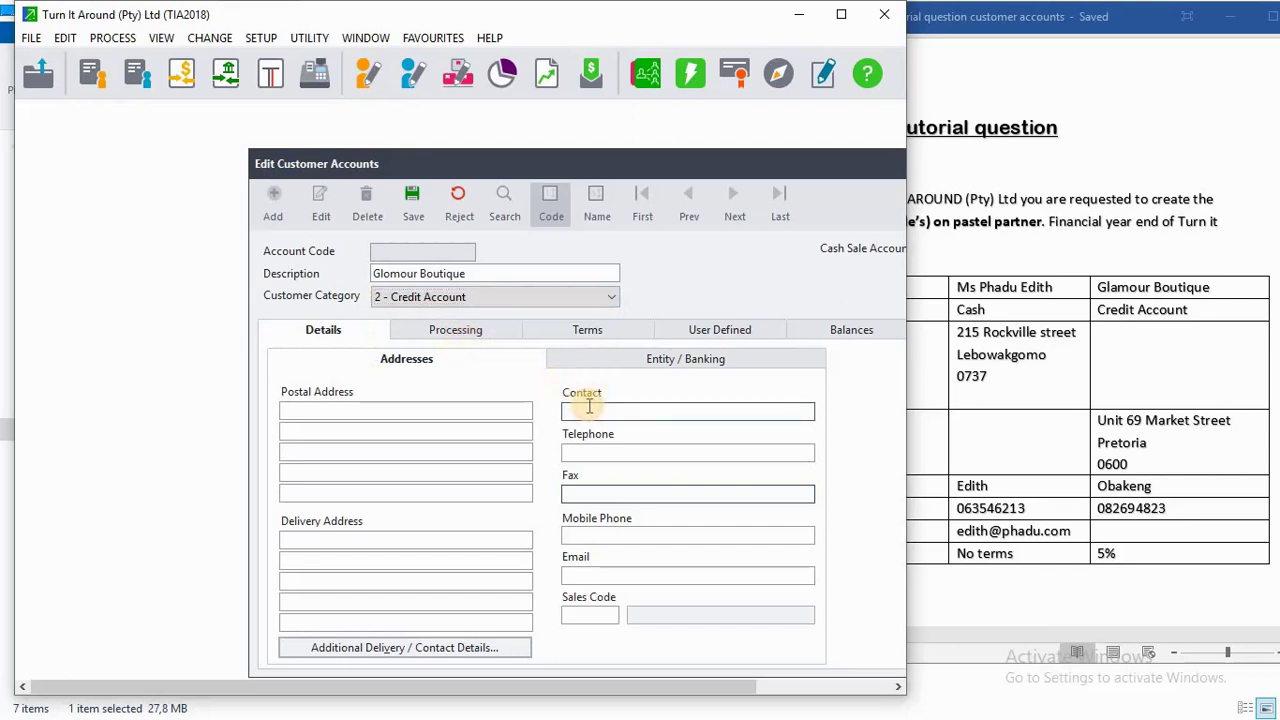
# Enter the contact person's name and mobile phone number, then bring the tutorial document forward.
pyautogui.write('Obakeng')
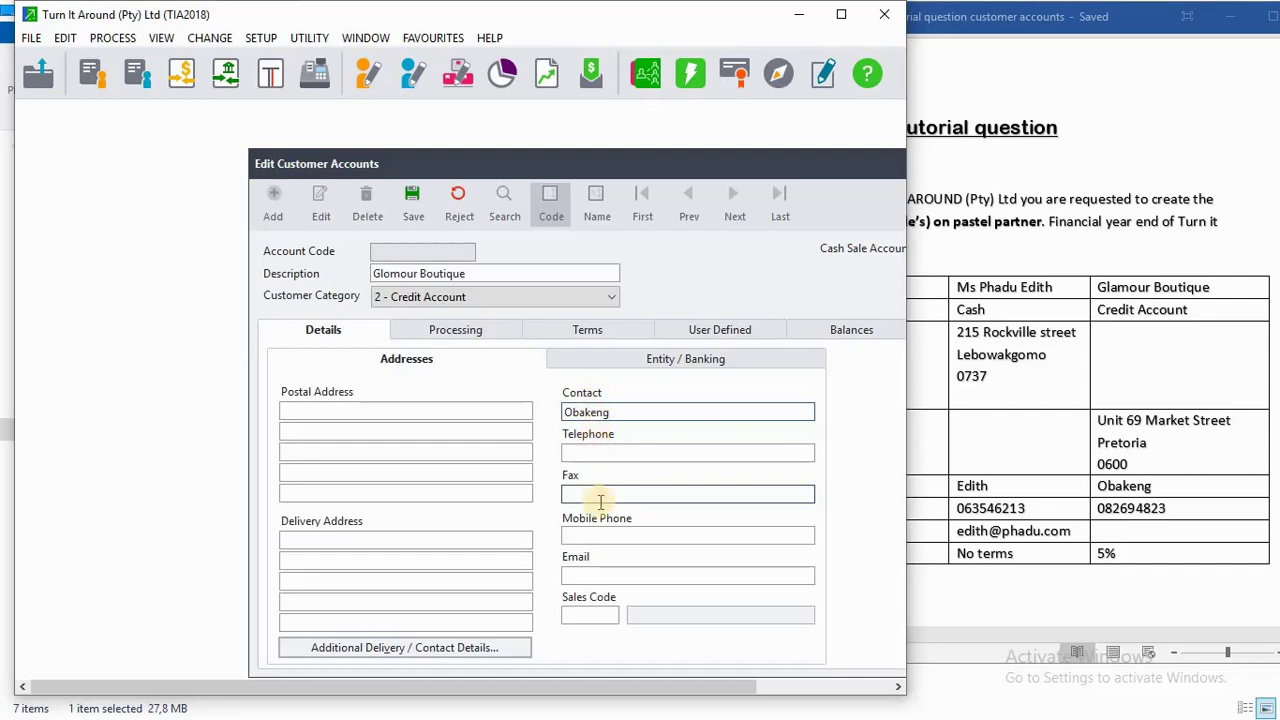
pyautogui.click(600, 544)
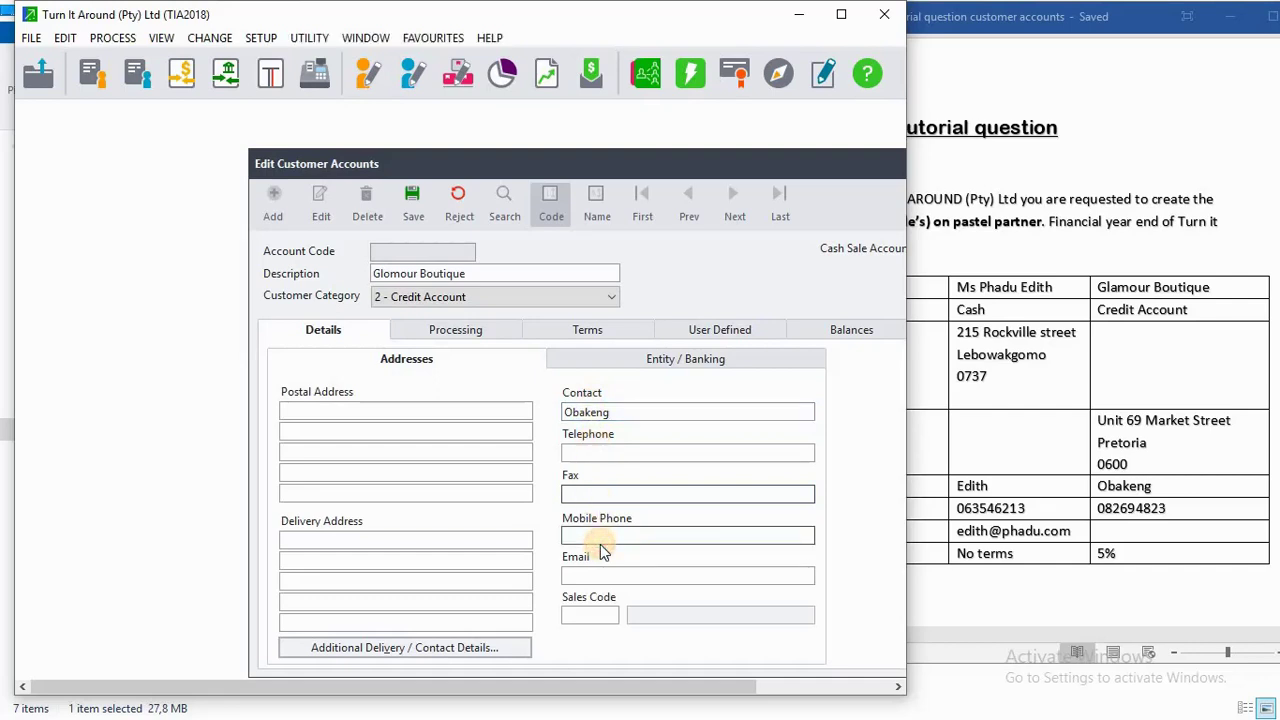
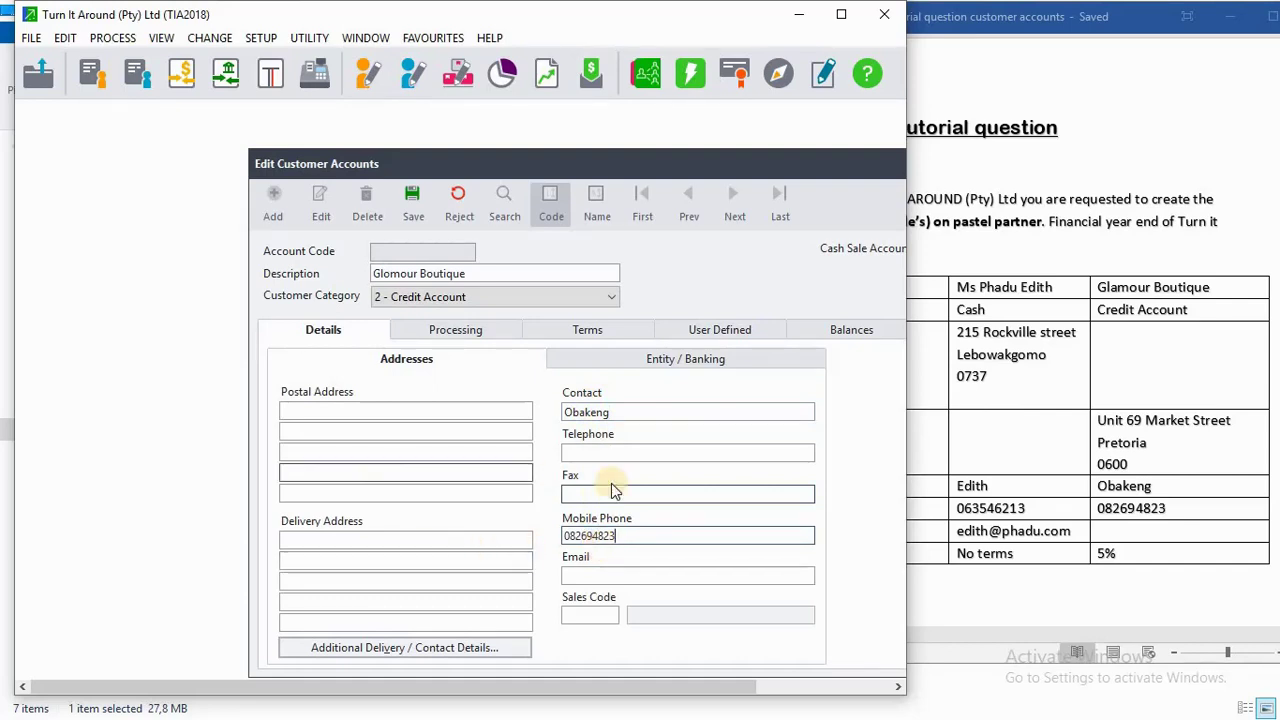
pyautogui.click(1013, 463)
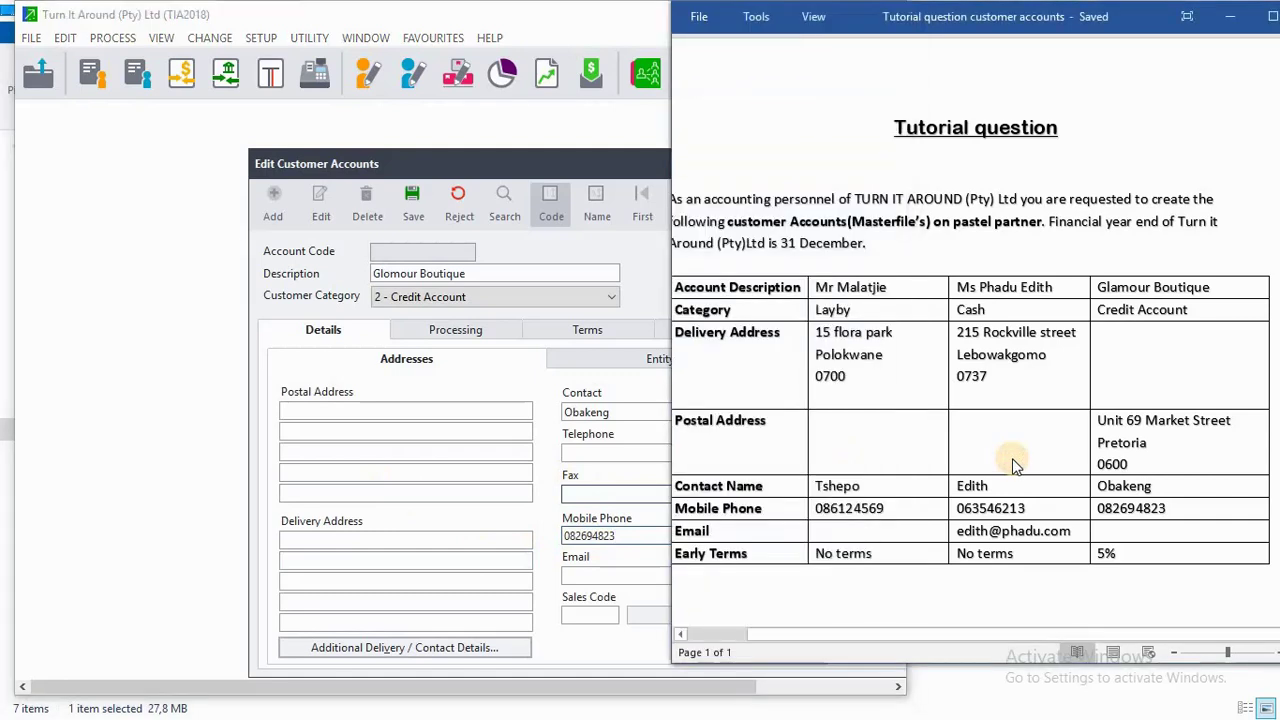
# Fill in the street, town and postal code on the three Postal Address lines.
pyautogui.click(343, 411)
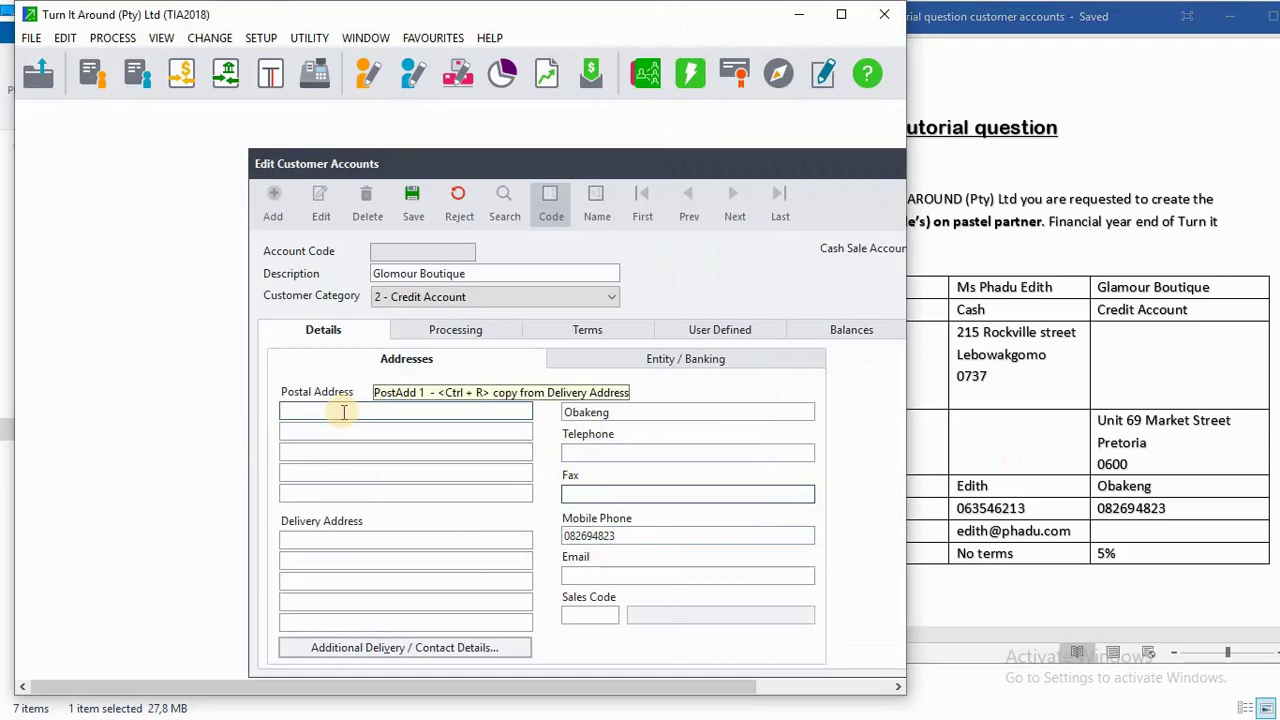
pyautogui.click(352, 433)
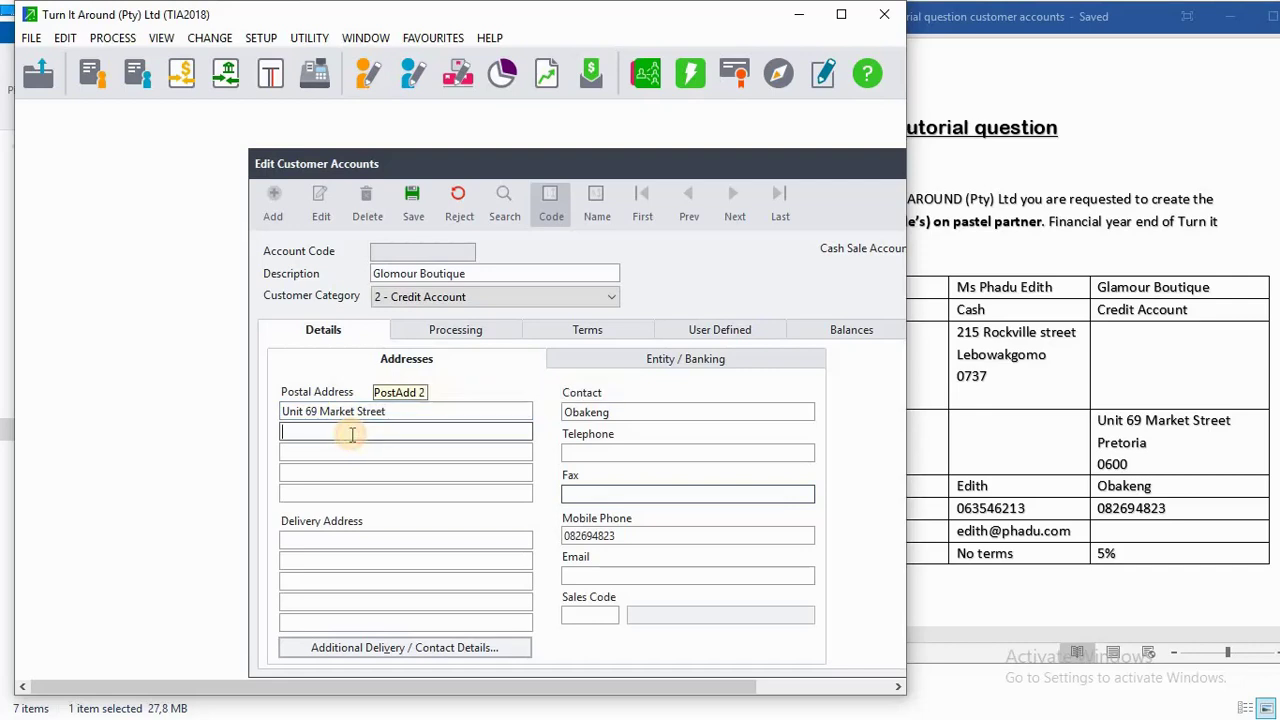
pyautogui.write('Pretori')
pyautogui.click(358, 459)
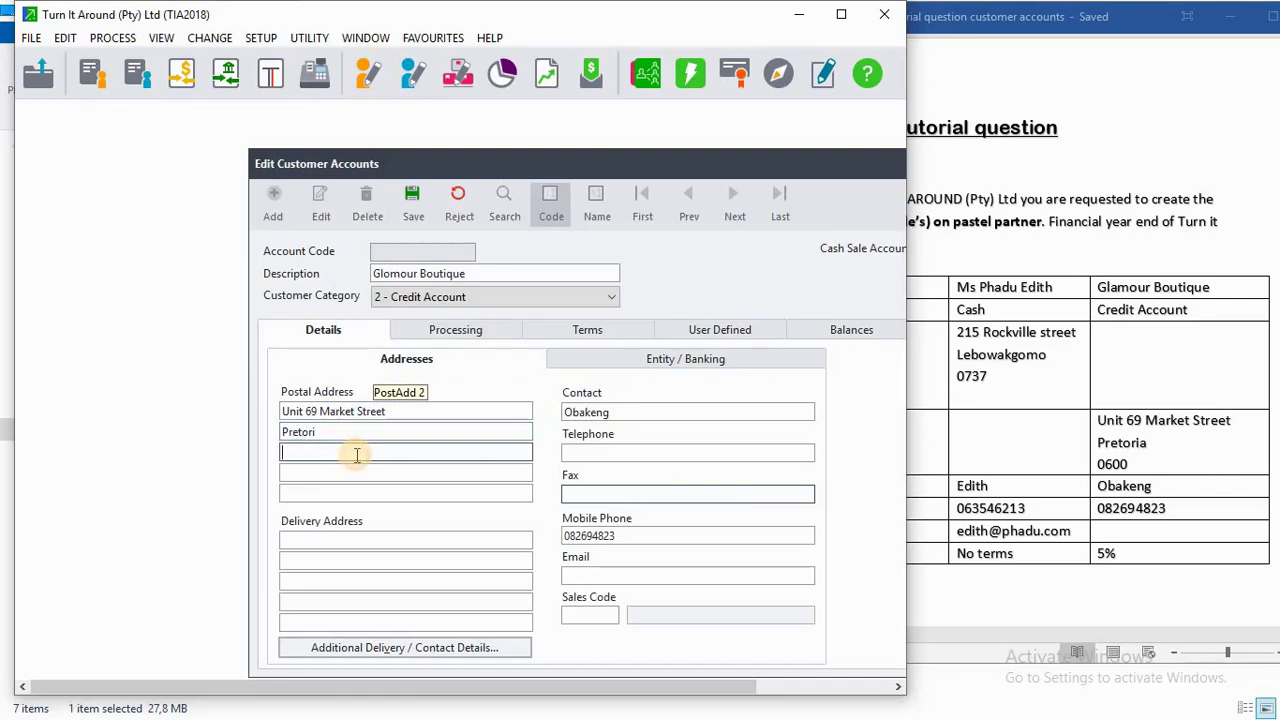
pyautogui.write('0600')
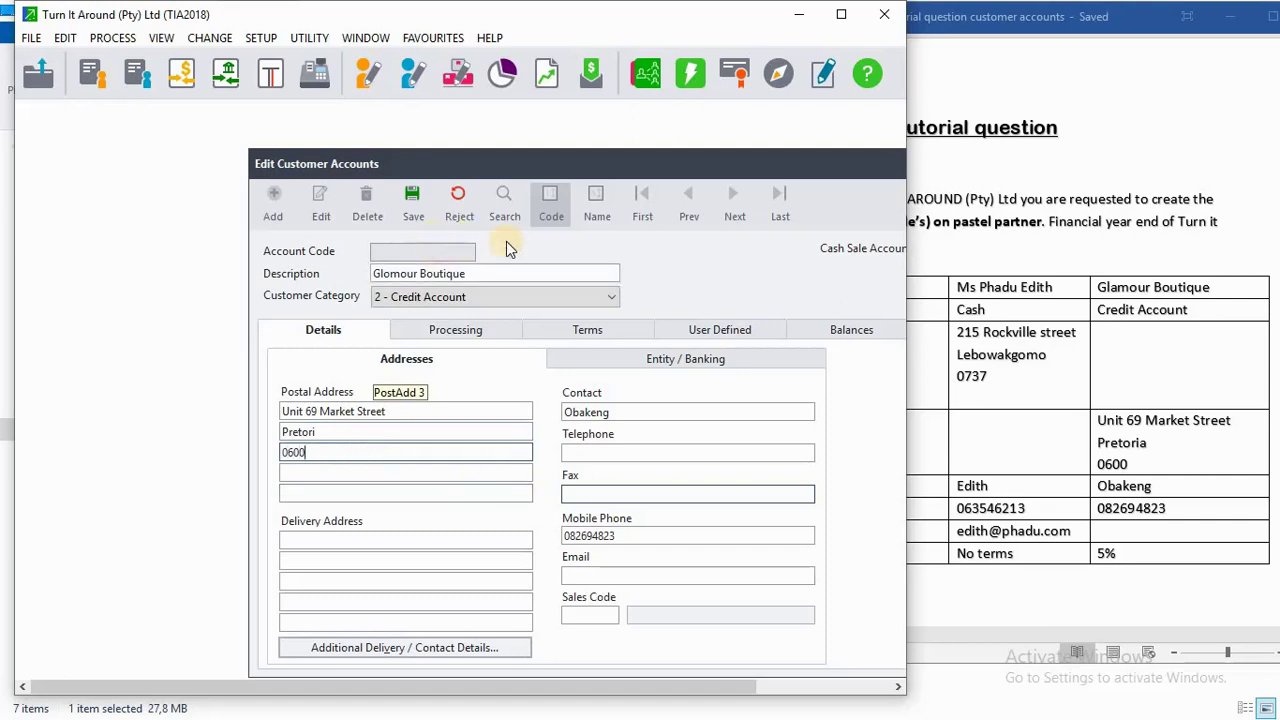
pyautogui.click(565, 333)
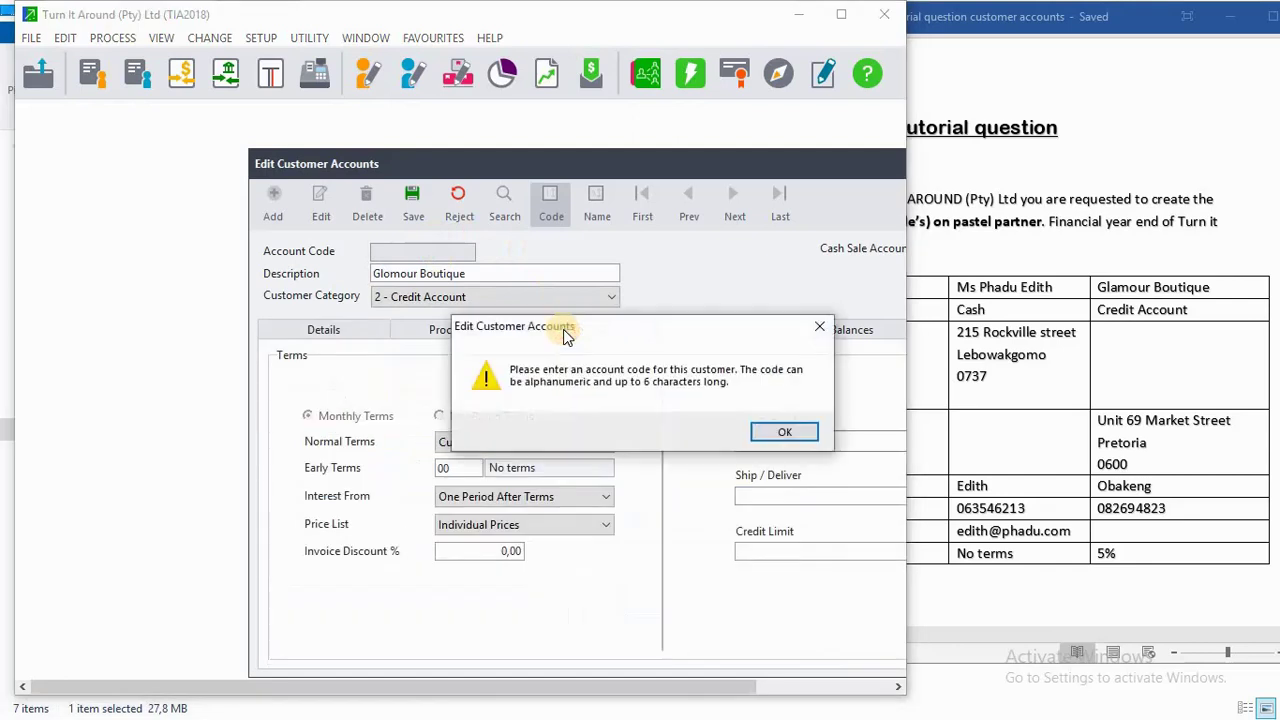
# Apply early terms 01 (5% within 20 days from invoice date) and attempt saving, refused without account code.
pyautogui.click(784, 432)
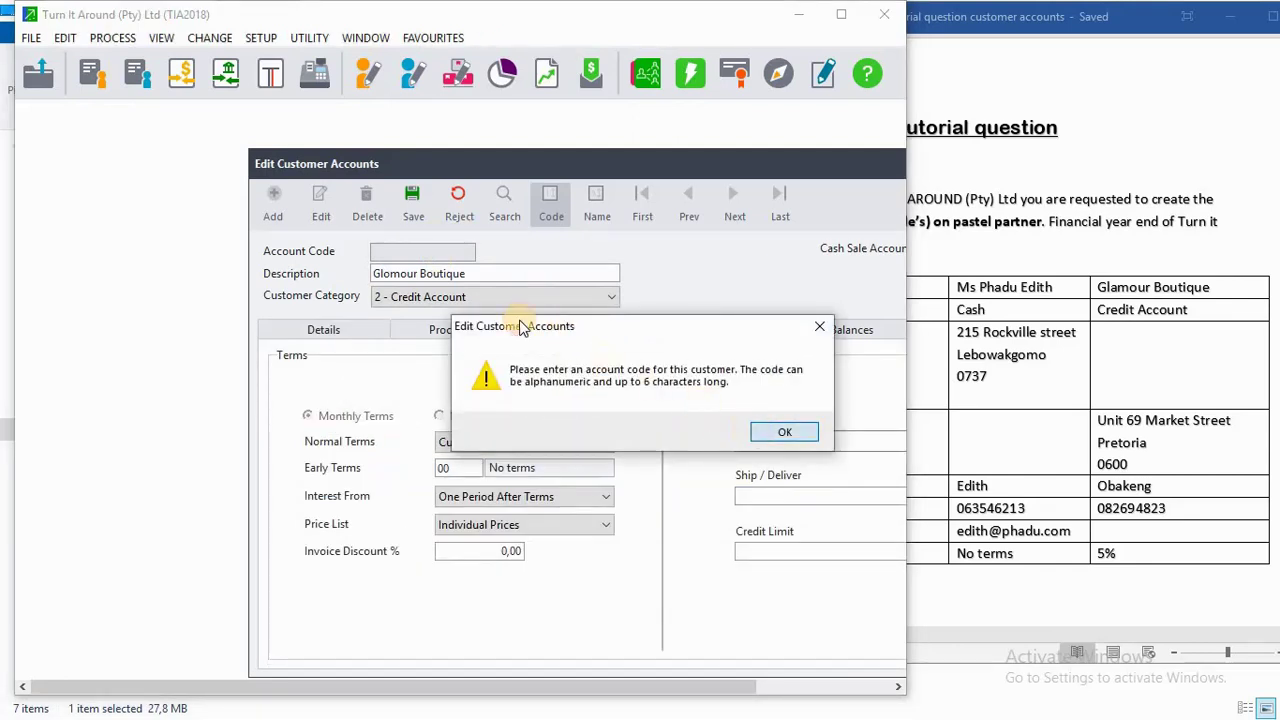
pyautogui.click(475, 470)
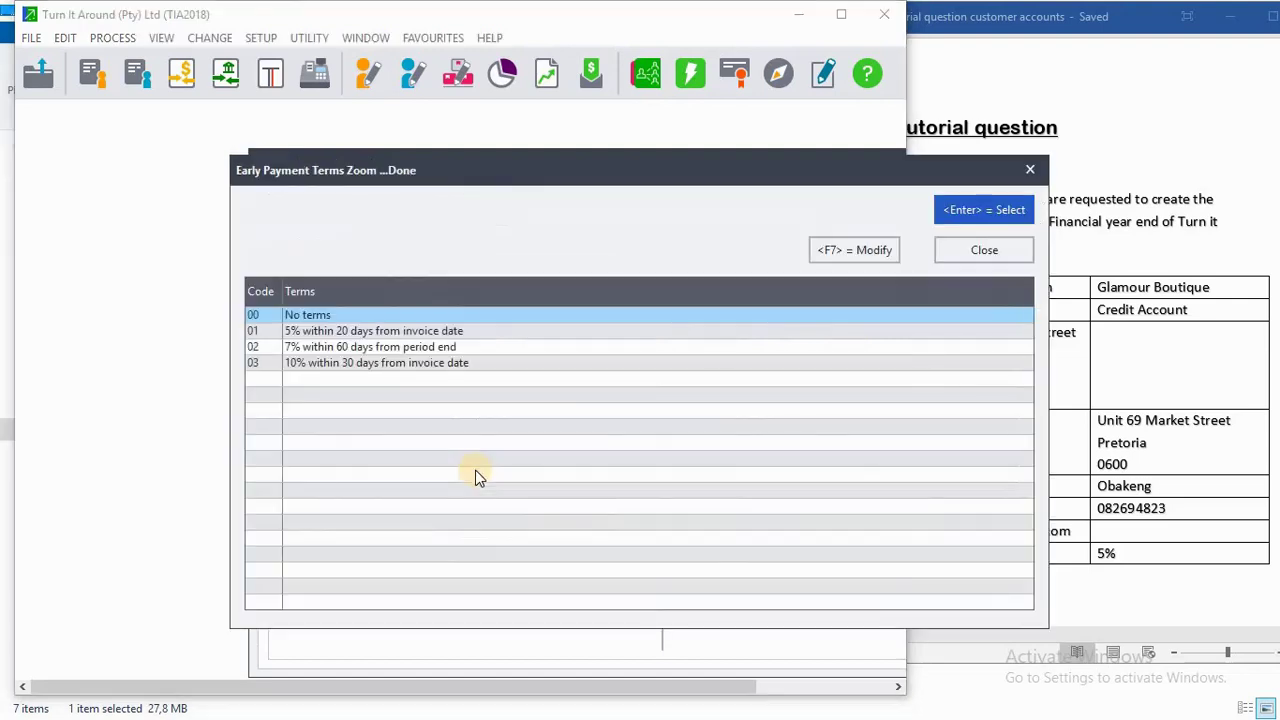
pyautogui.click(343, 331)
pyautogui.click(962, 222)
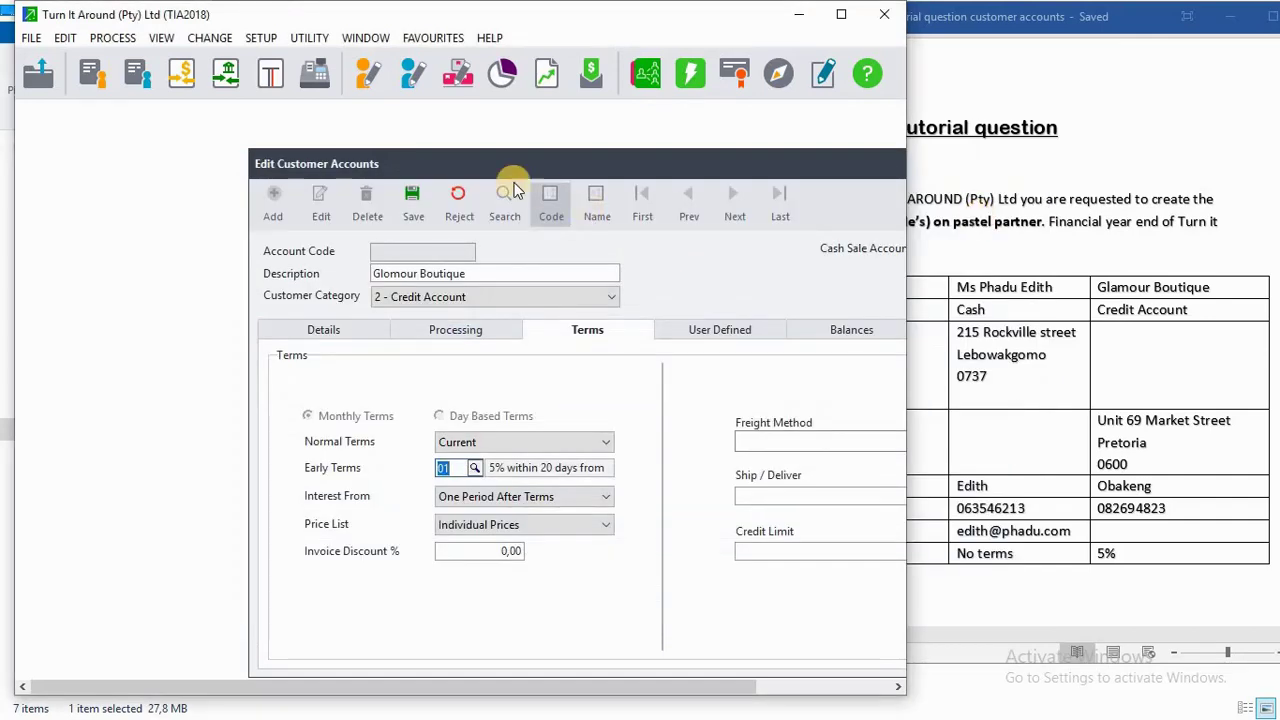
pyautogui.click(412, 202)
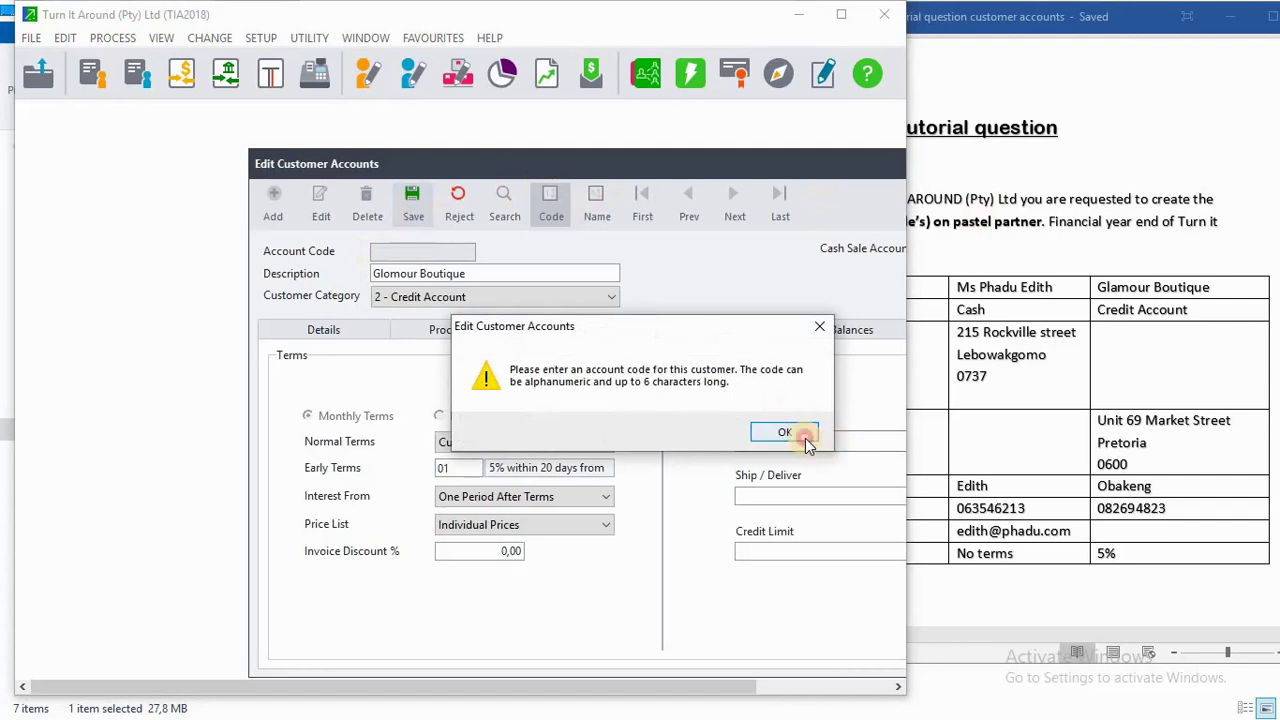
pyautogui.click(805, 434)
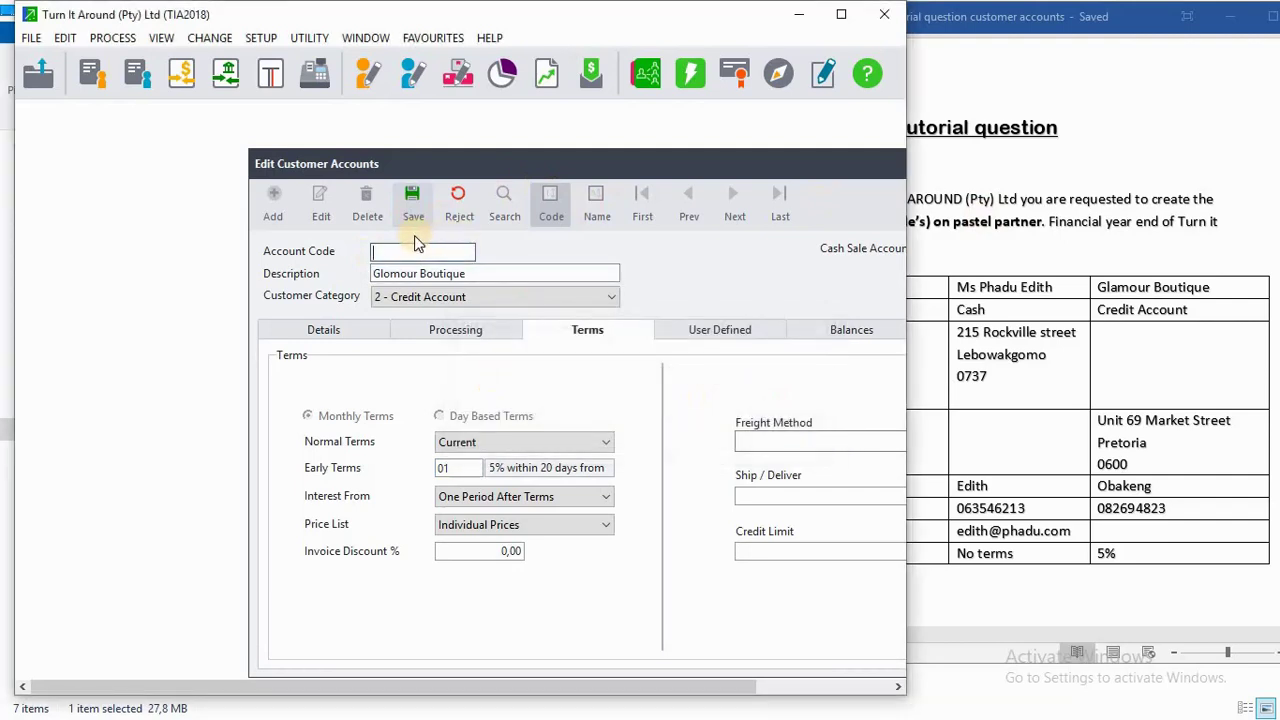
# Enter the account code, save, dismiss the blank-description warning and maximize the window.
pyautogui.write('GLA001')
pyautogui.click(410, 208)
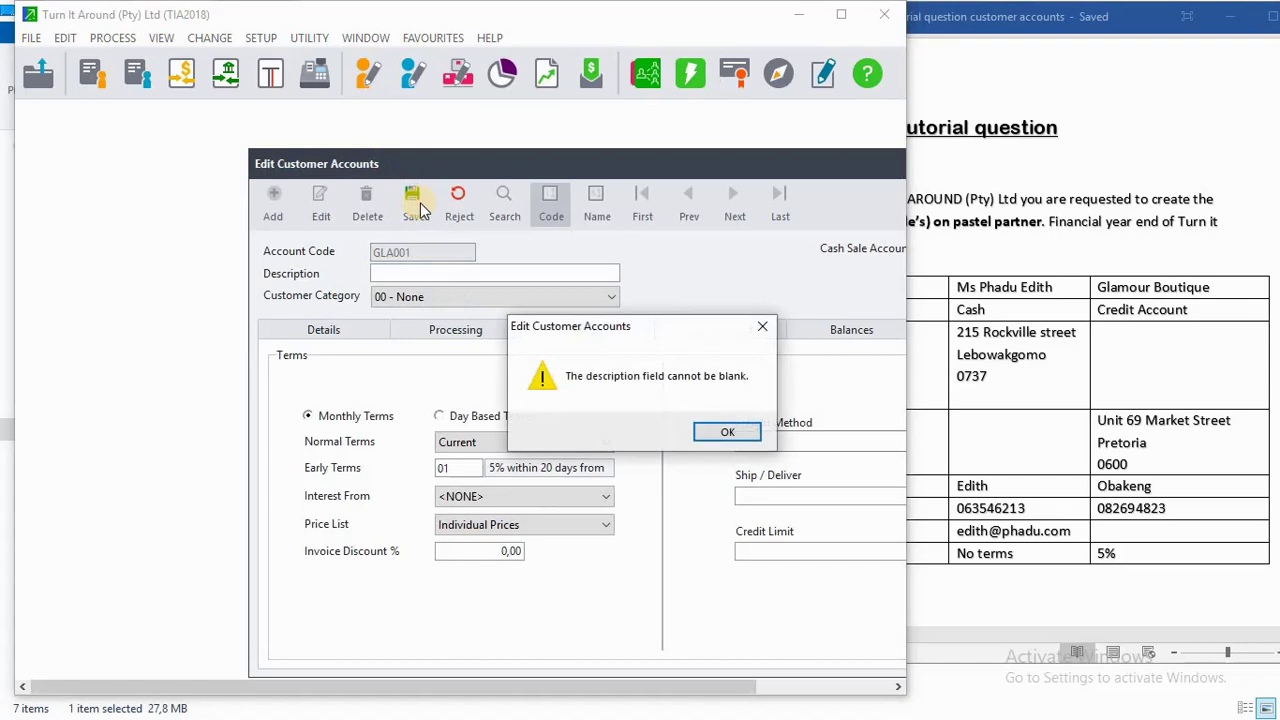
pyautogui.click(727, 436)
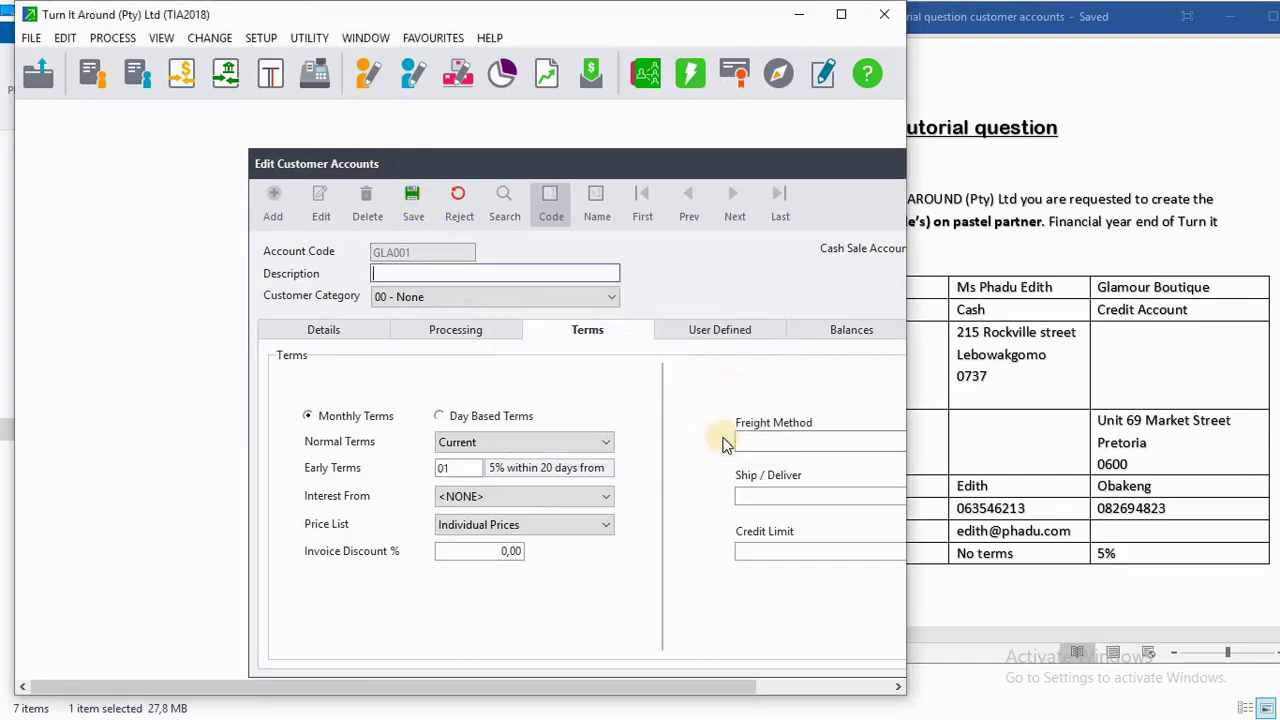
pyautogui.click(850, 27)
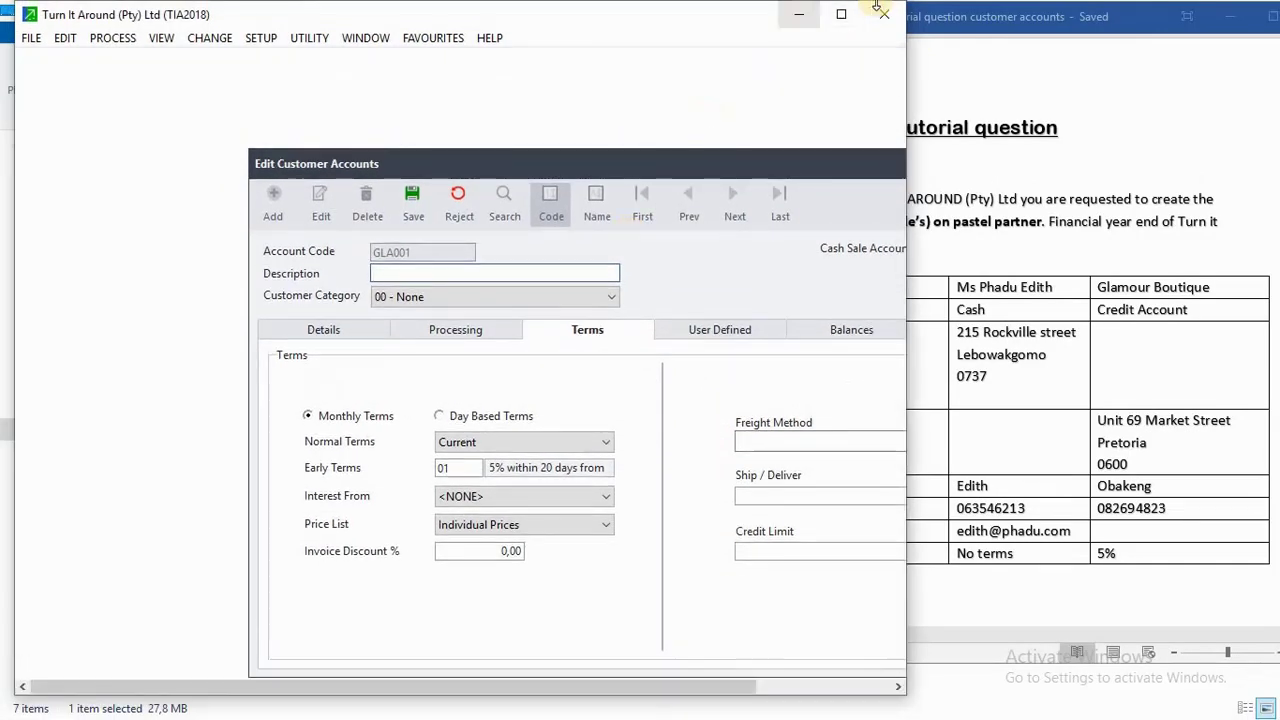
pyautogui.click(843, 17)
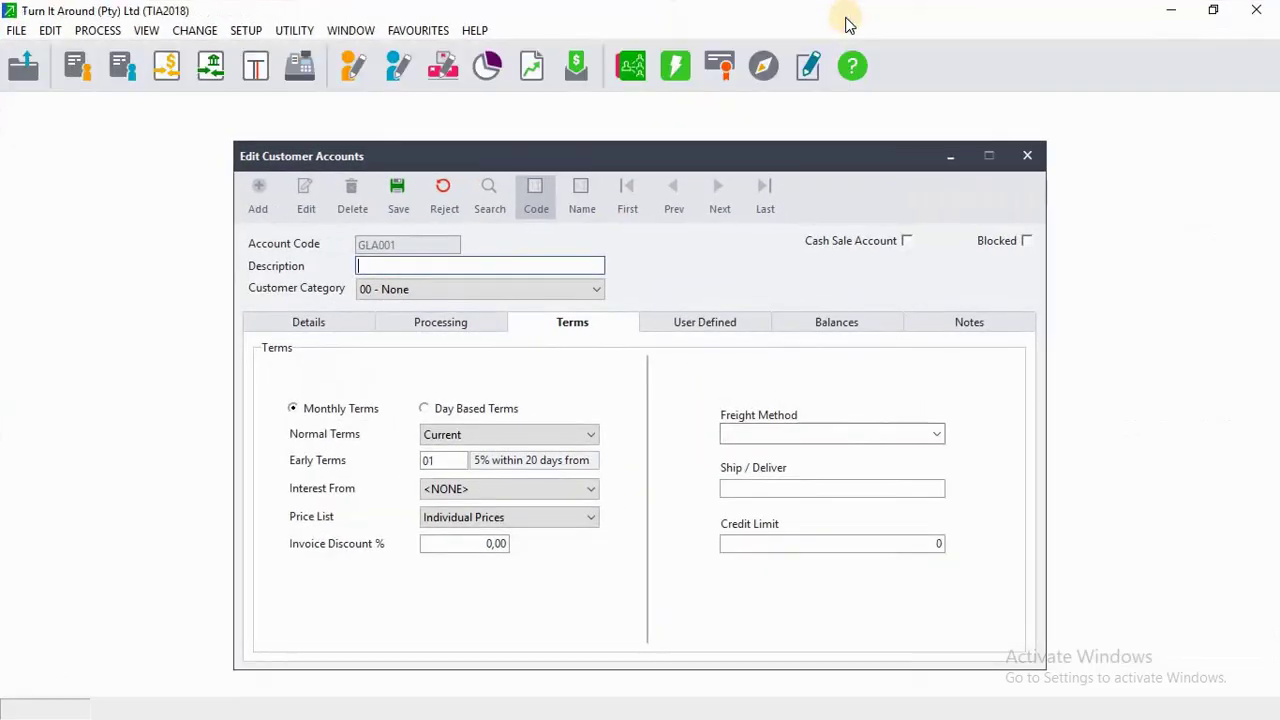